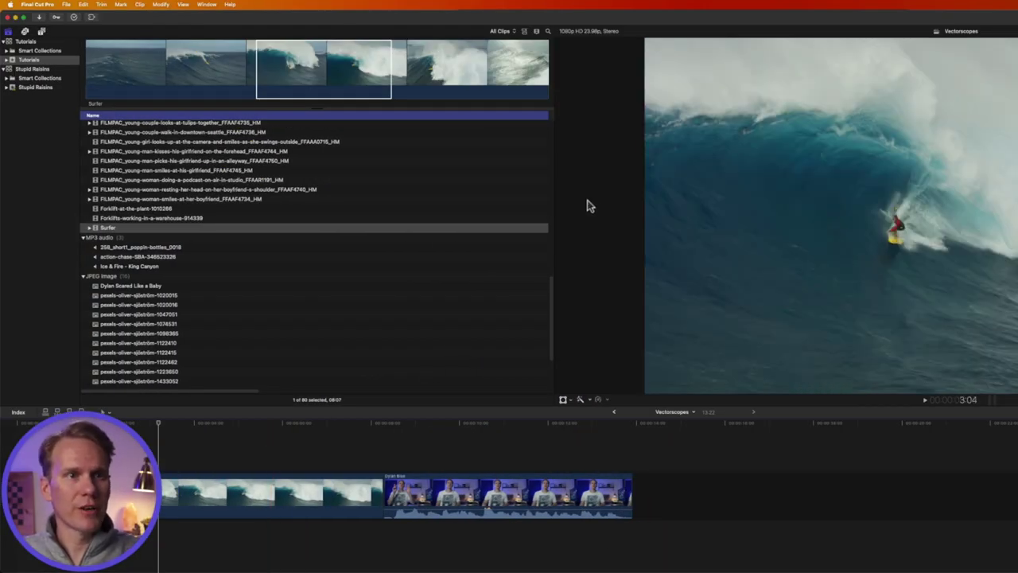
Try the Color & Effects workspace, then return to the default workspace layout
{"action": "left_click", "coordinate": [206, 5]}
{"action": "mouse_move", "coordinate": [242, 134]}
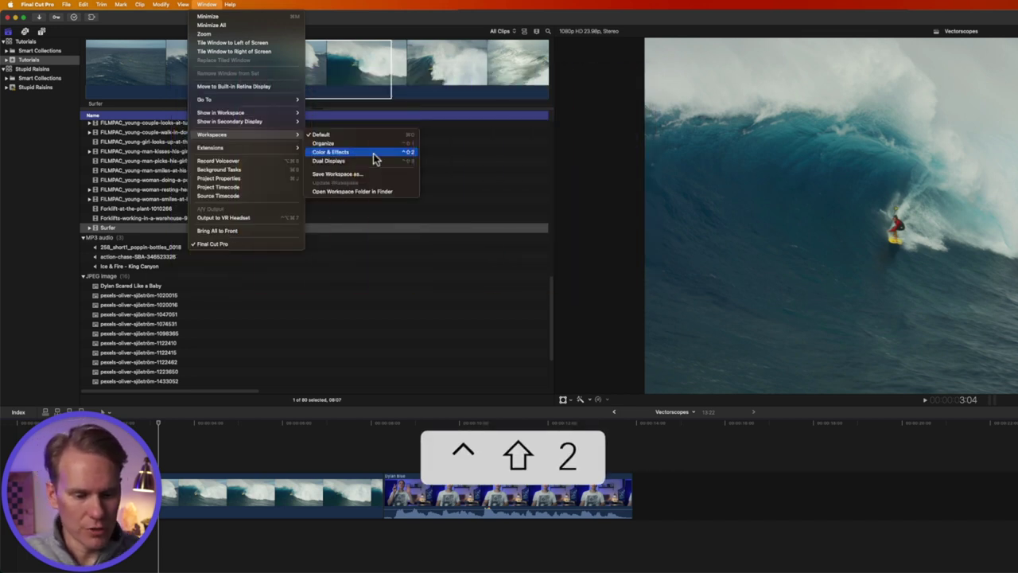
{"action": "left_click", "coordinate": [372, 152]}
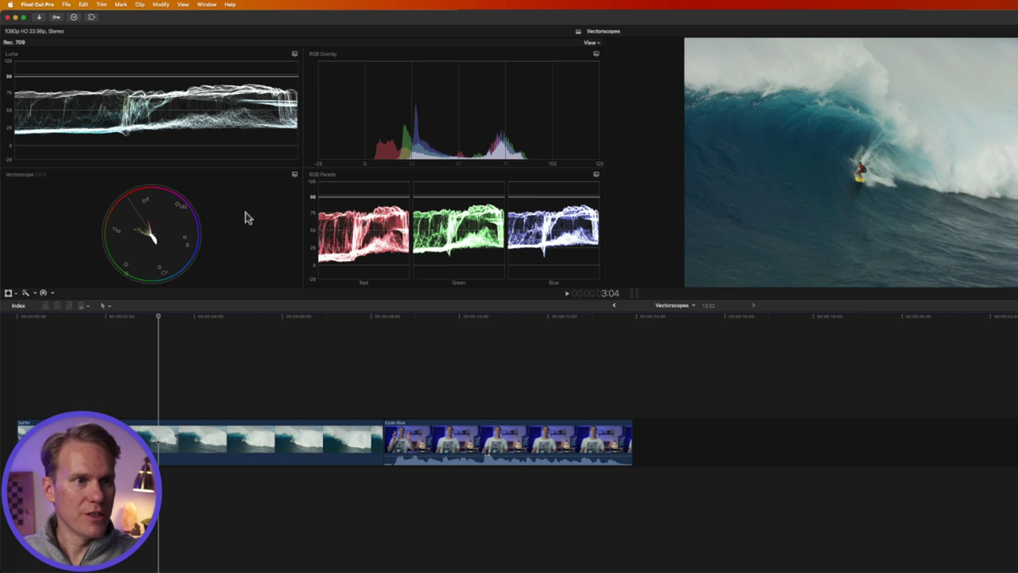
{"action": "left_click", "coordinate": [206, 5]}
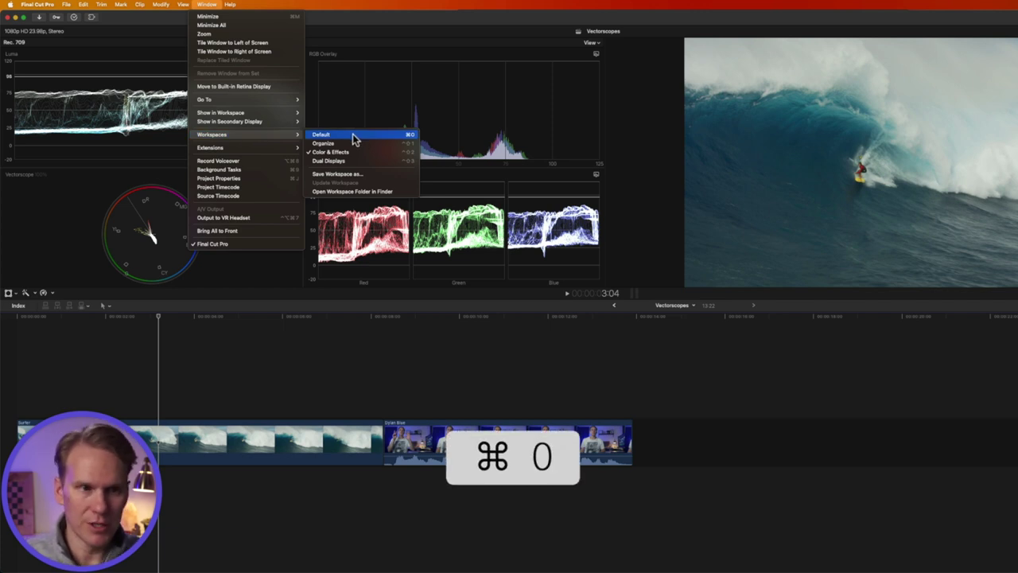
{"action": "left_click", "coordinate": [354, 137]}
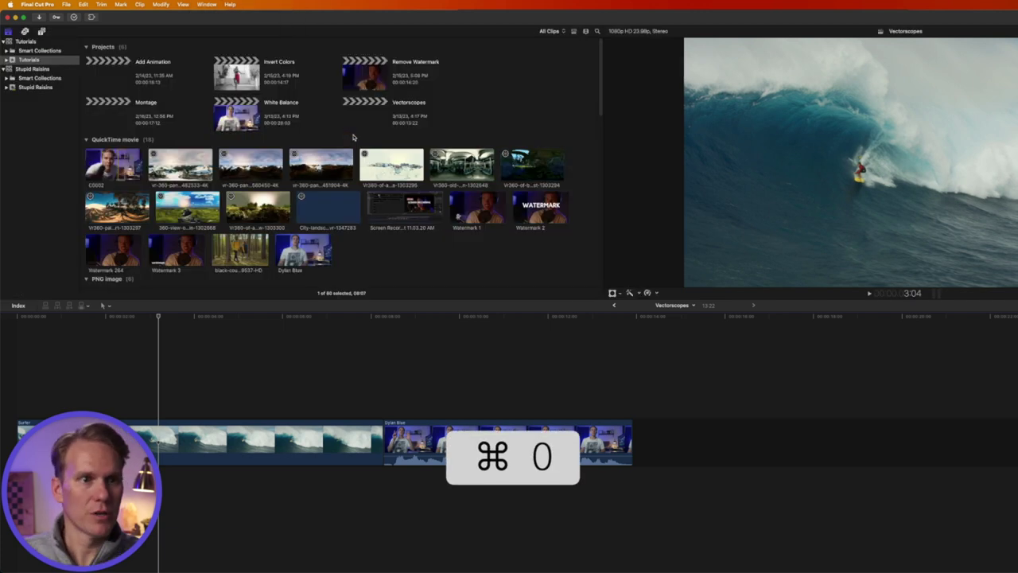
Show the video scopes beside the viewer using the viewer's display options
{"action": "left_click", "coordinate": [183, 4]}
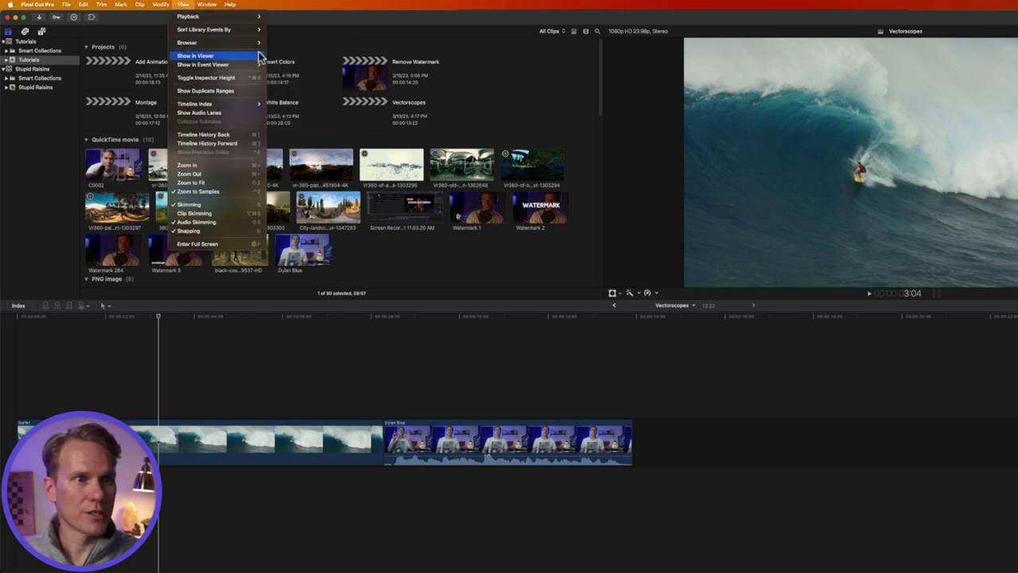
{"action": "mouse_move", "coordinate": [259, 57]}
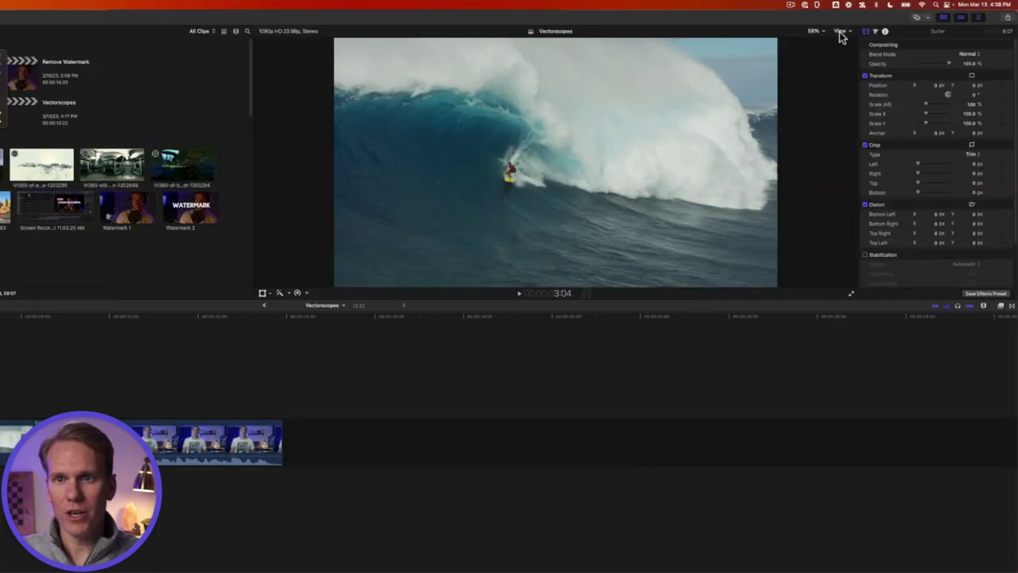
{"action": "left_click", "coordinate": [851, 34]}
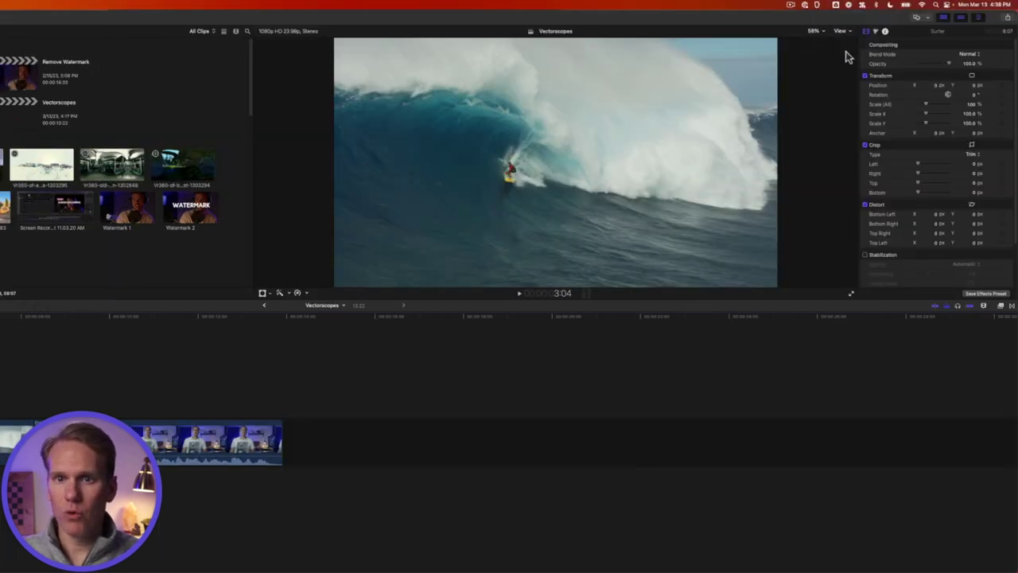
{"action": "left_click", "coordinate": [840, 32]}
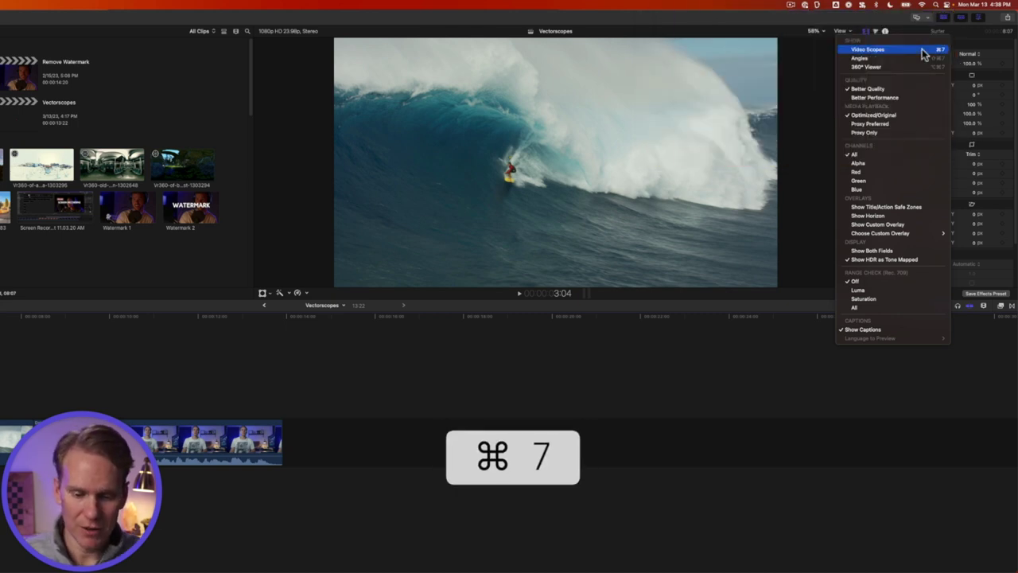
{"action": "left_click", "coordinate": [922, 49]}
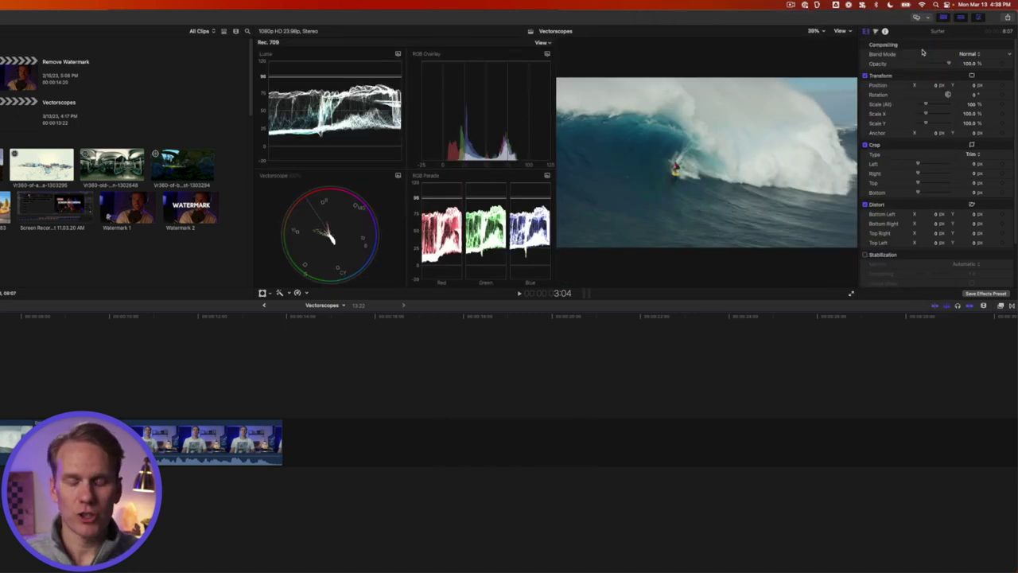
Toggle the video scopes off and back on with Cmd+7, then open the scope layout options
{"action": "key", "text": "super+7"}
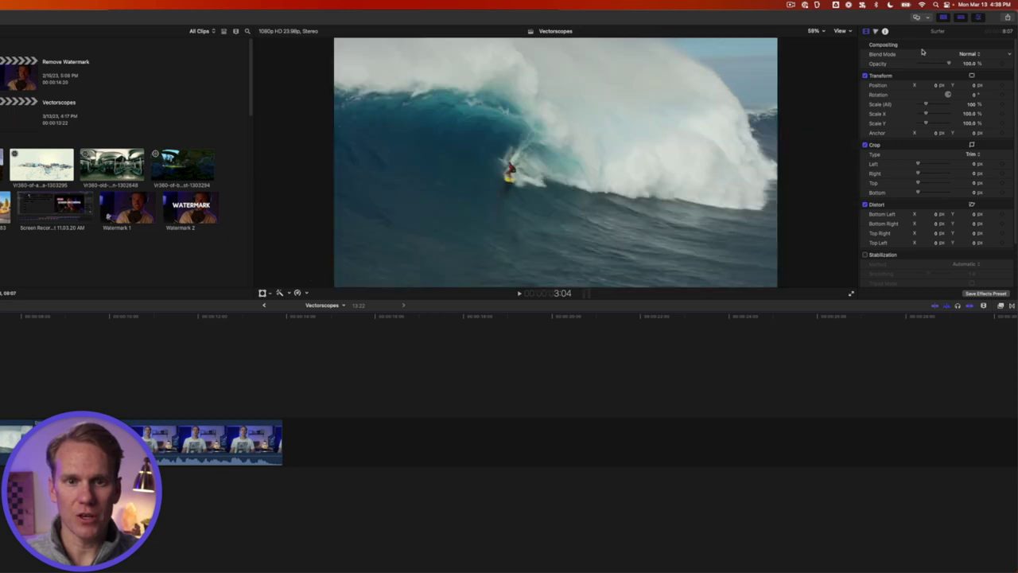
{"action": "key", "text": "super+7"}
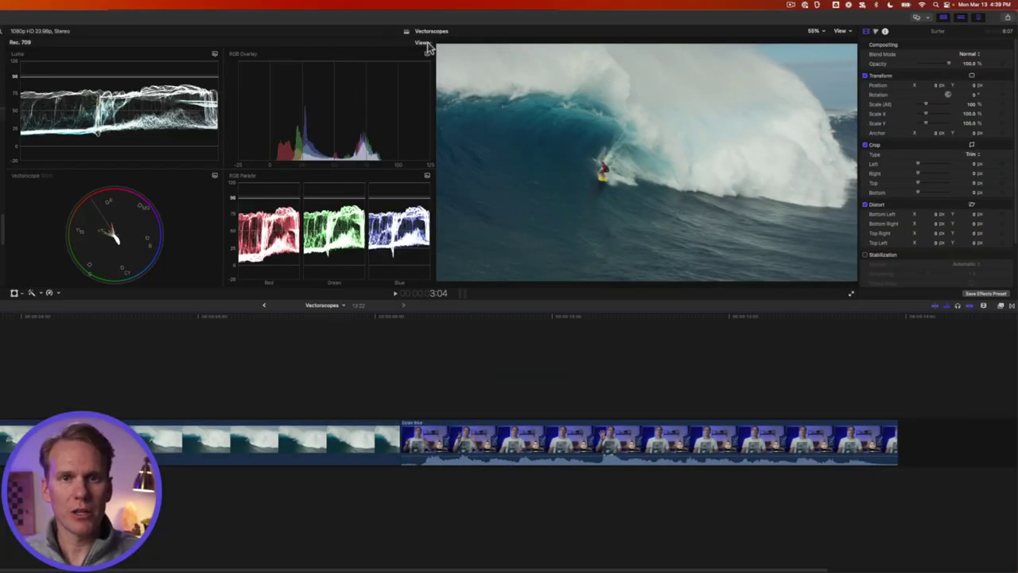
{"action": "left_click", "coordinate": [425, 45]}
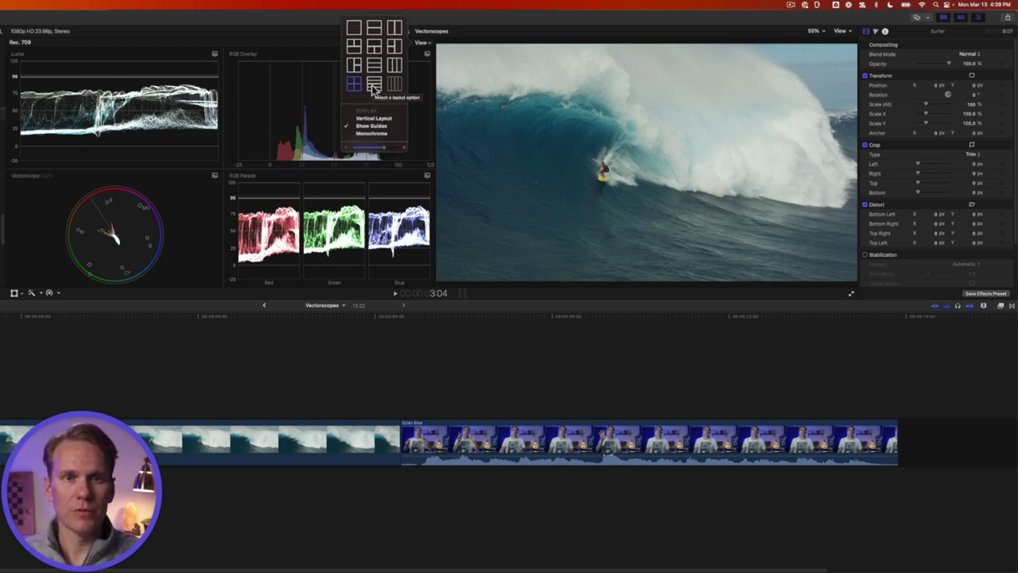
Switch the scopes to Vertical Layout, then hide the guides and turn them back on
{"action": "left_click", "coordinate": [394, 121]}
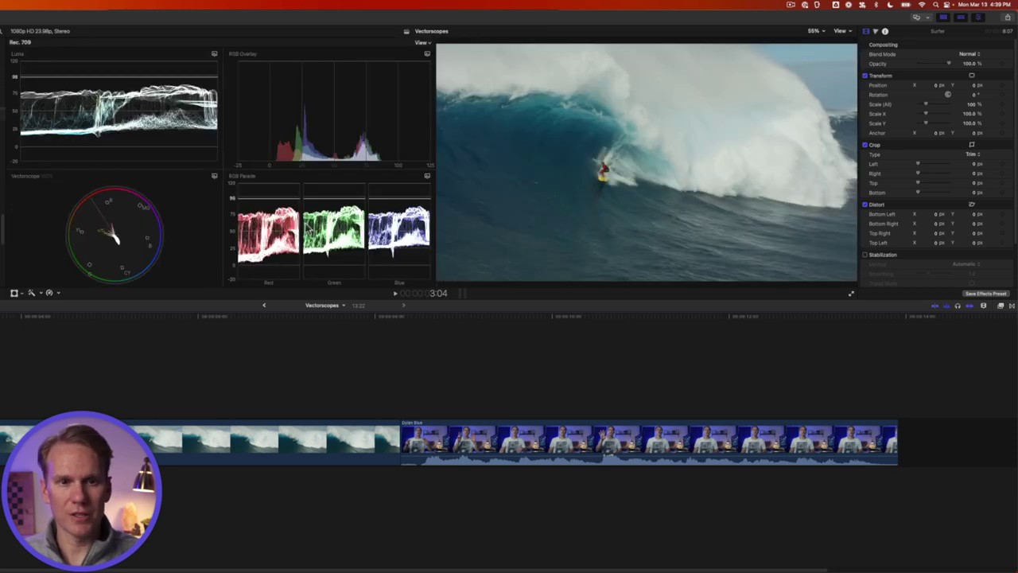
{"action": "left_click", "coordinate": [426, 44]}
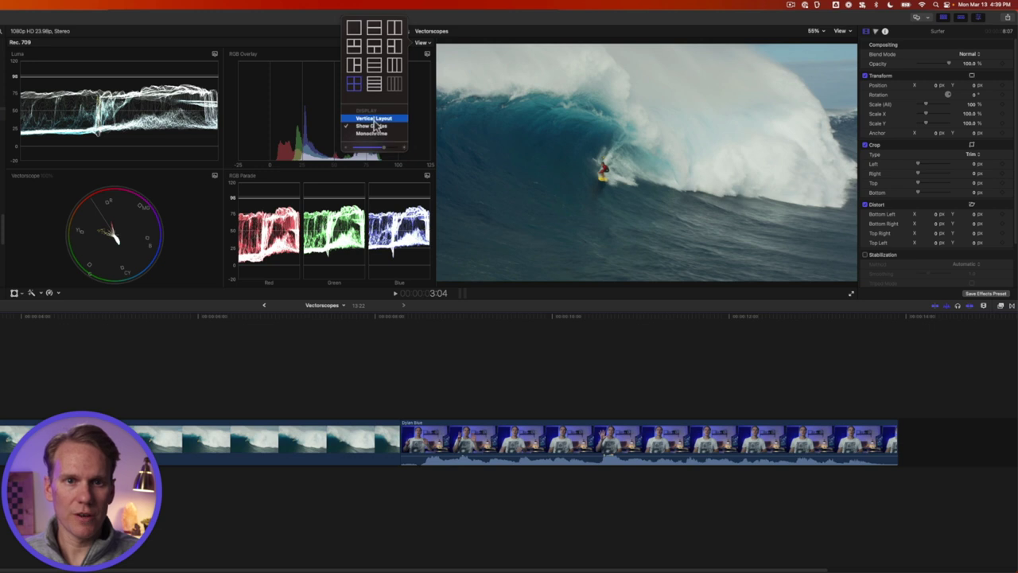
{"action": "left_click", "coordinate": [374, 127]}
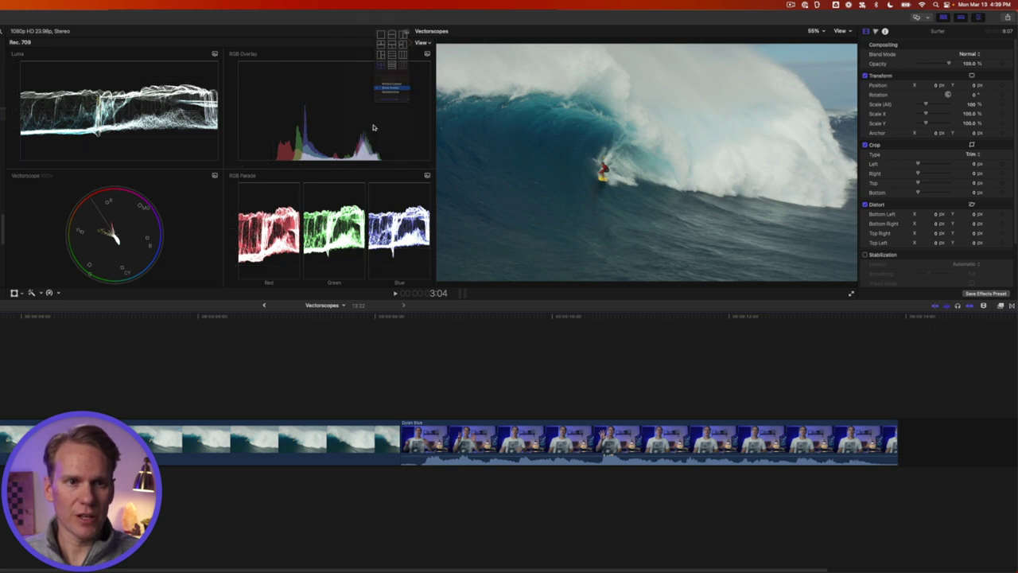
{"action": "left_click", "coordinate": [422, 43]}
{"action": "left_click", "coordinate": [373, 127]}
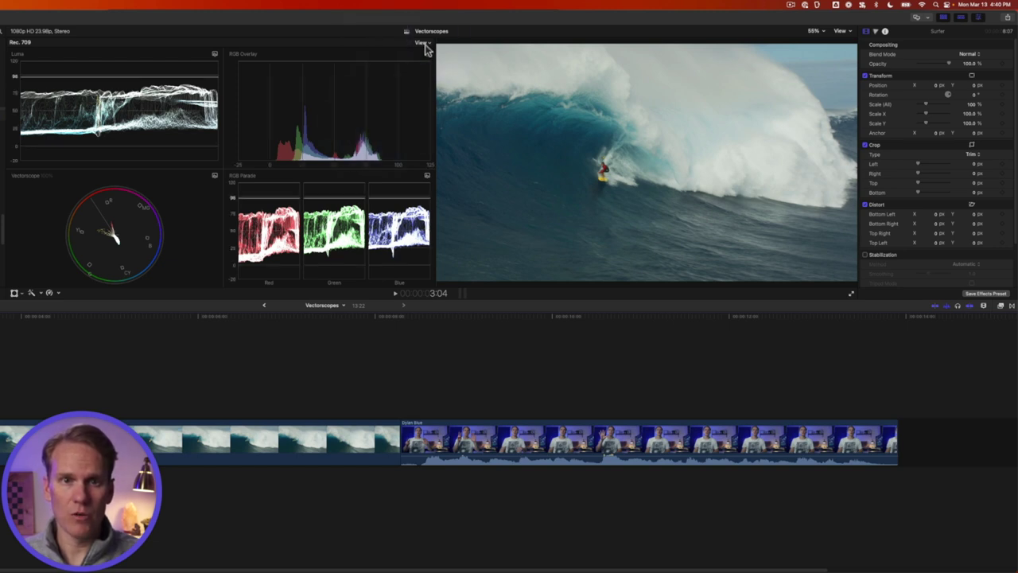
Try monochrome scope traces, restore coloured traces, and dim the trace brightness
{"action": "left_click", "coordinate": [420, 43]}
{"action": "left_click", "coordinate": [375, 133]}
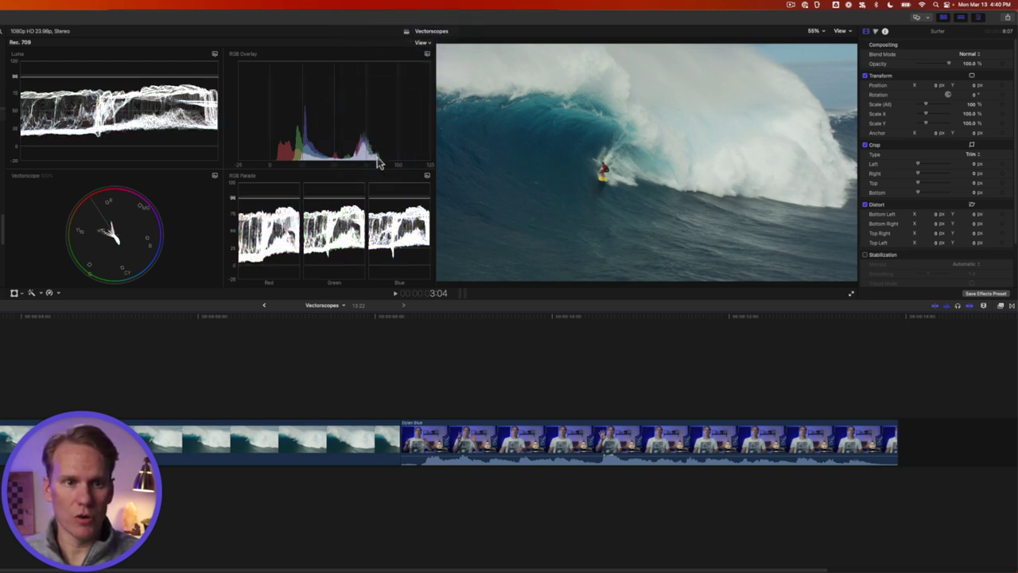
{"action": "left_click", "coordinate": [420, 43]}
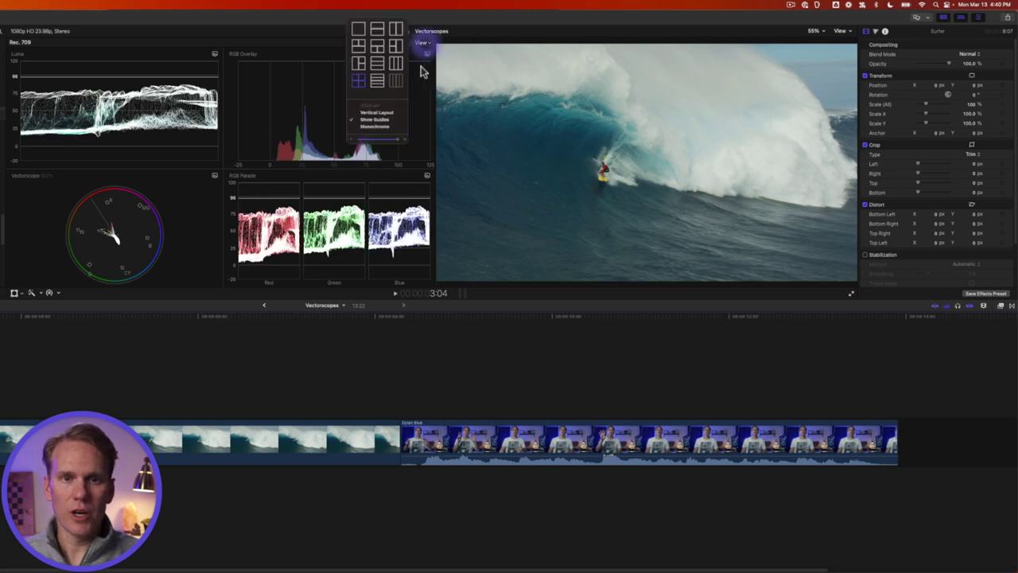
{"action": "left_click_drag", "start_coordinate": [397, 152], "coordinate": [370, 152]}
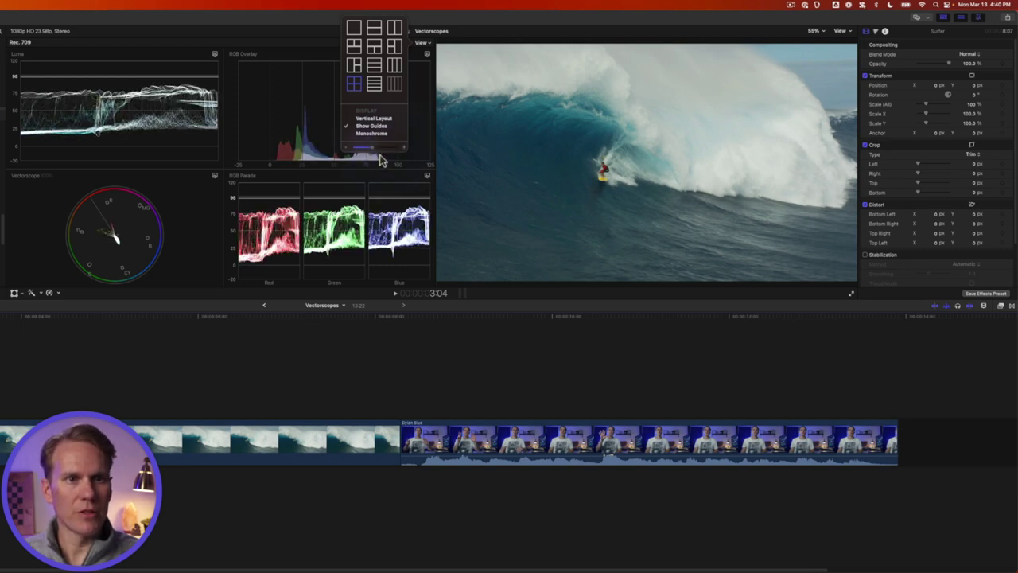
Switch to the single-scope layout and make that scope the Vectorscope
{"action": "left_click", "coordinate": [356, 32]}
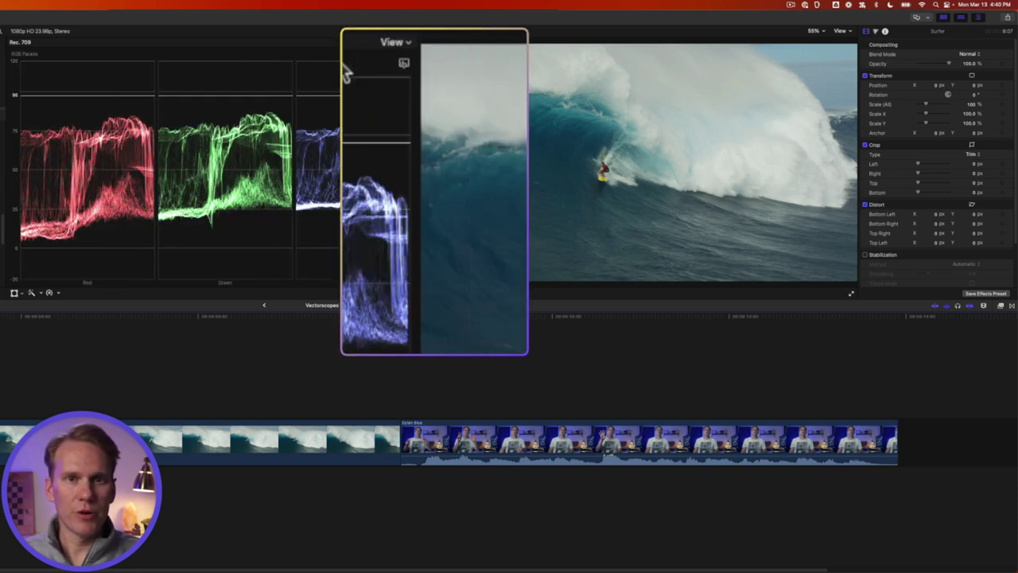
{"action": "left_click", "coordinate": [404, 64]}
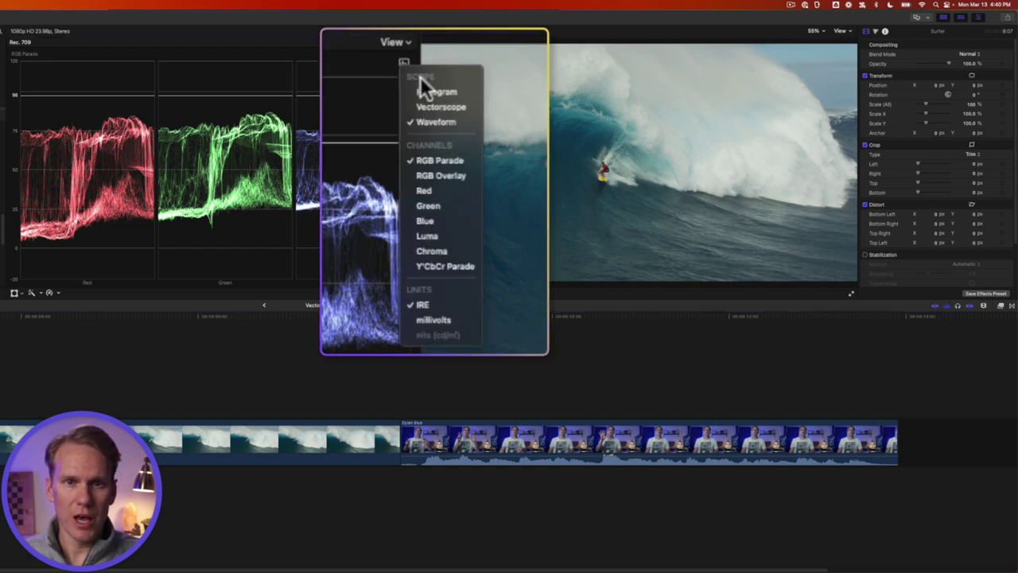
{"action": "left_click", "coordinate": [440, 107]}
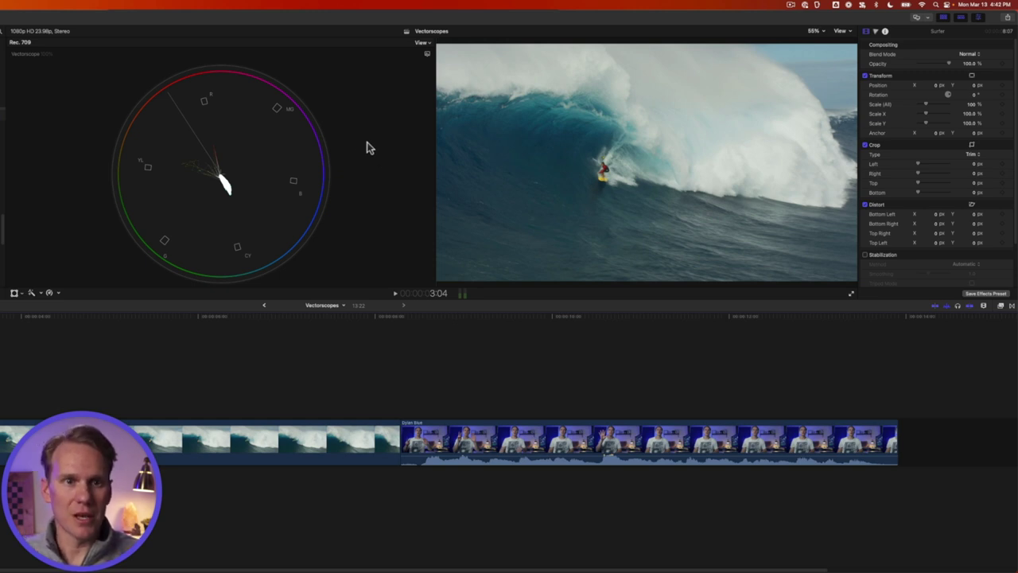
{"action": "left_click", "coordinate": [375, 61]}
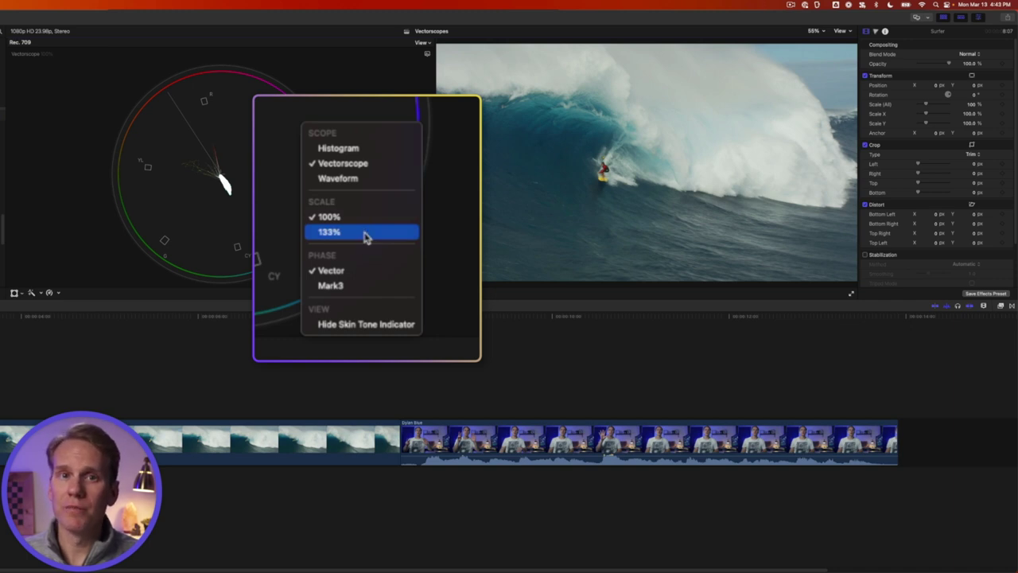
{"action": "left_click", "coordinate": [347, 291]}
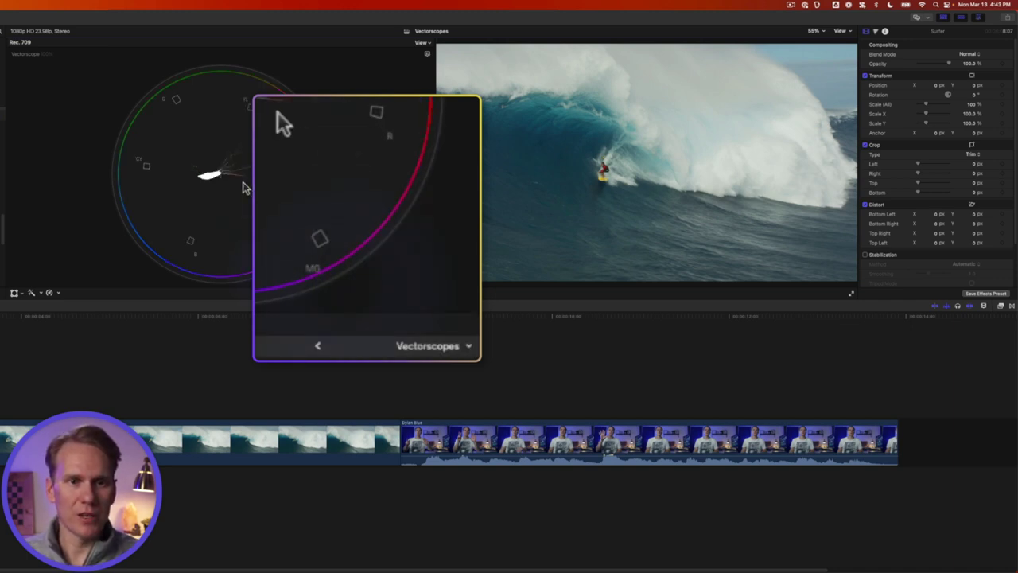
{"action": "right_click", "coordinate": [245, 188]}
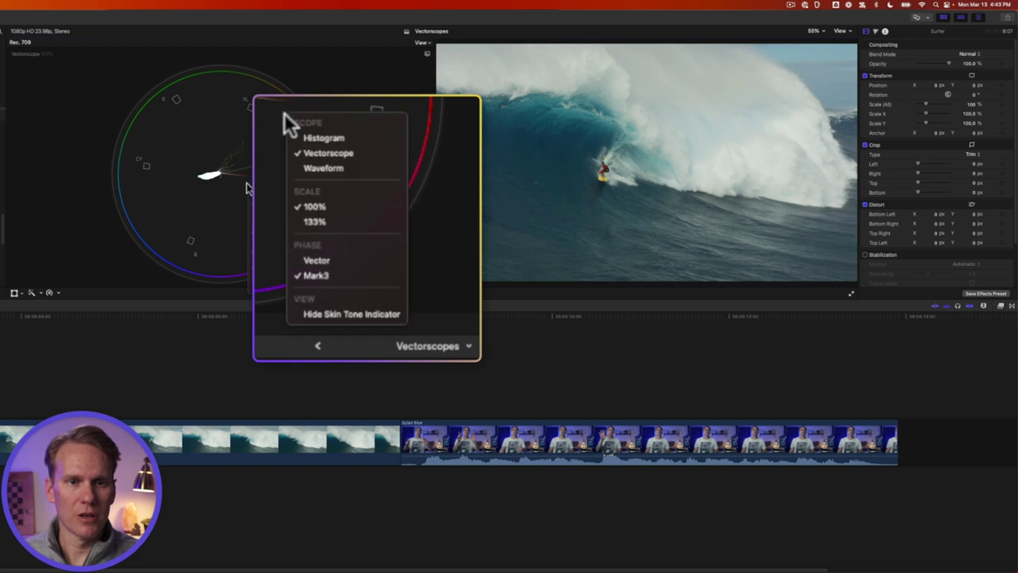
{"action": "left_click", "coordinate": [324, 260]}
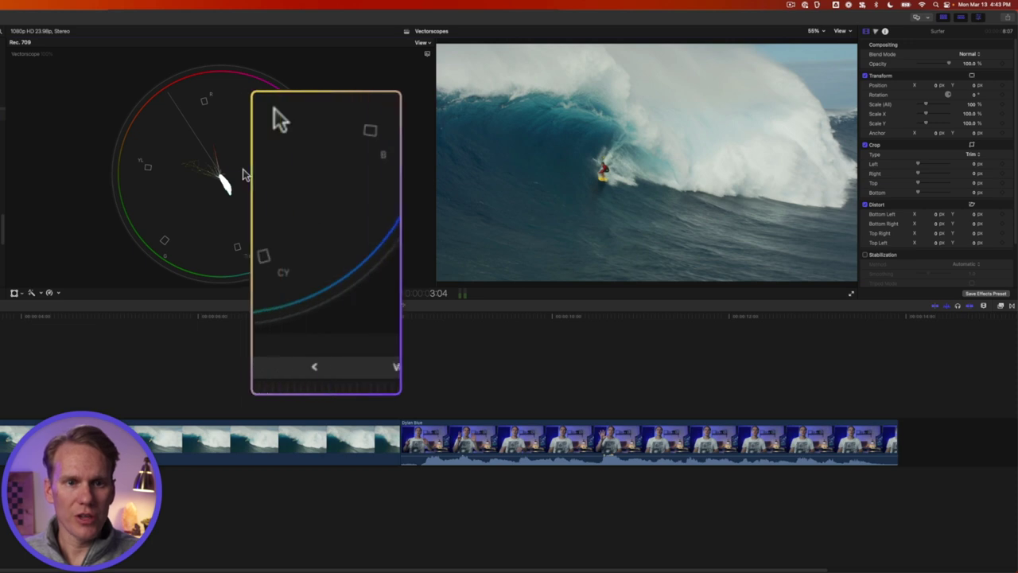
{"action": "right_click", "coordinate": [245, 177]}
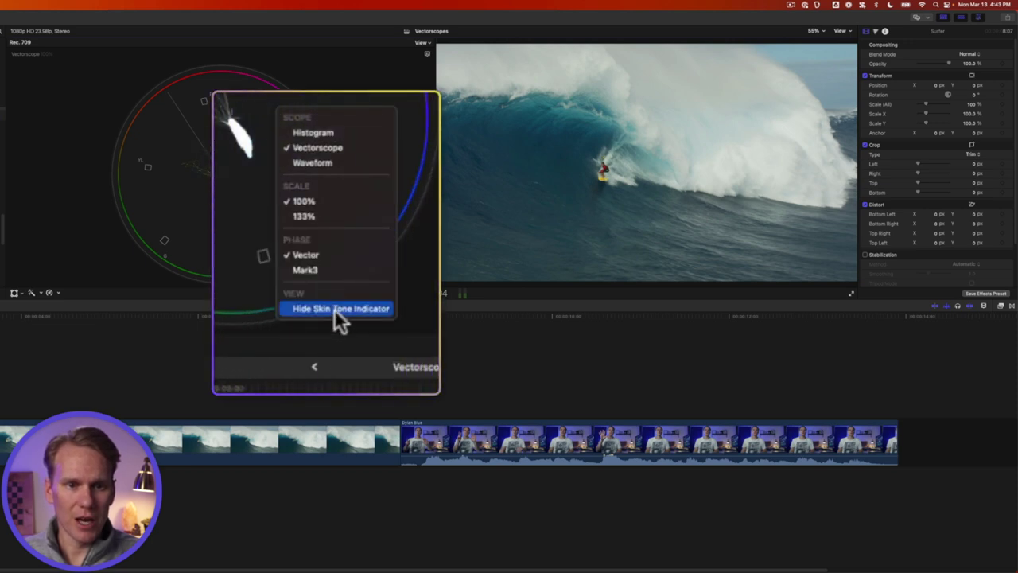
{"action": "left_click", "coordinate": [334, 309]}
{"action": "right_click", "coordinate": [286, 141]}
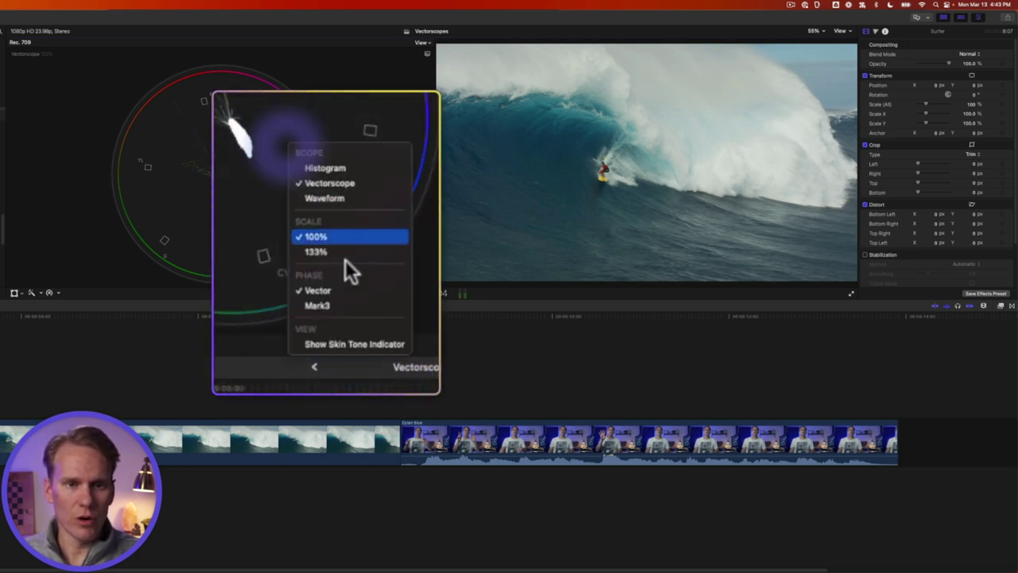
{"action": "left_click", "coordinate": [358, 343]}
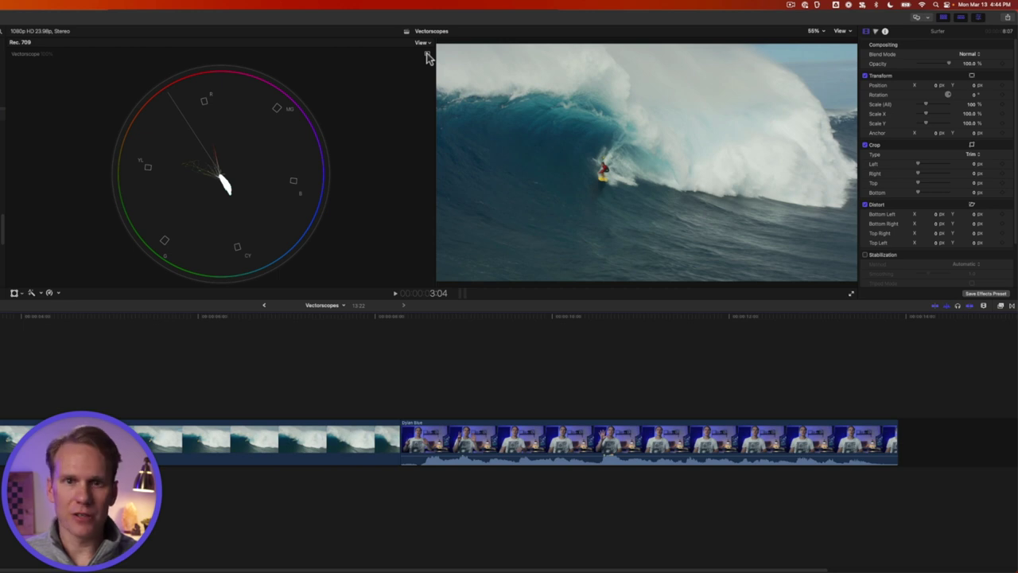
Change the single scope to a Histogram that shows only the Luma channel
{"action": "left_click", "coordinate": [427, 55]}
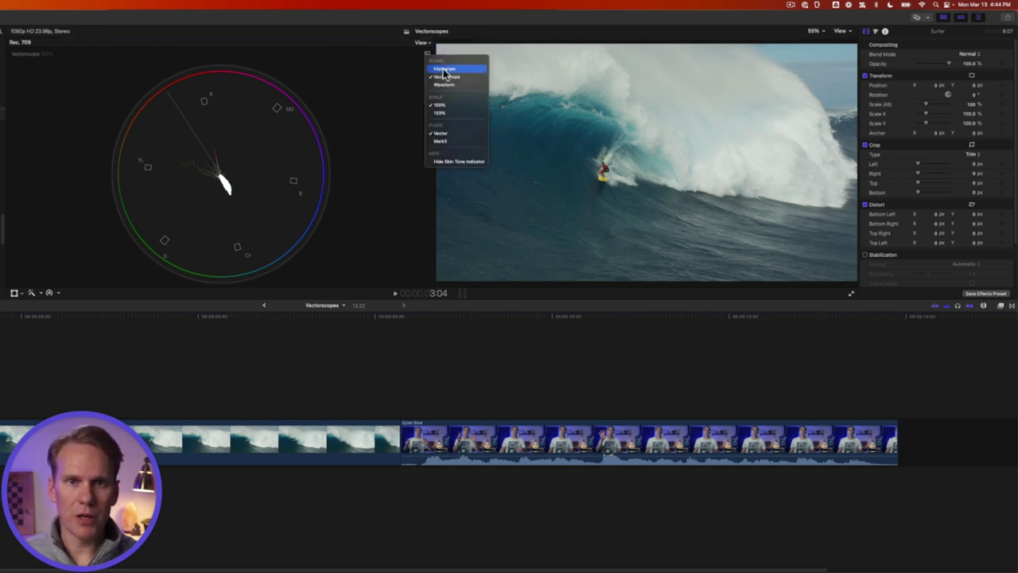
{"action": "left_click", "coordinate": [443, 70]}
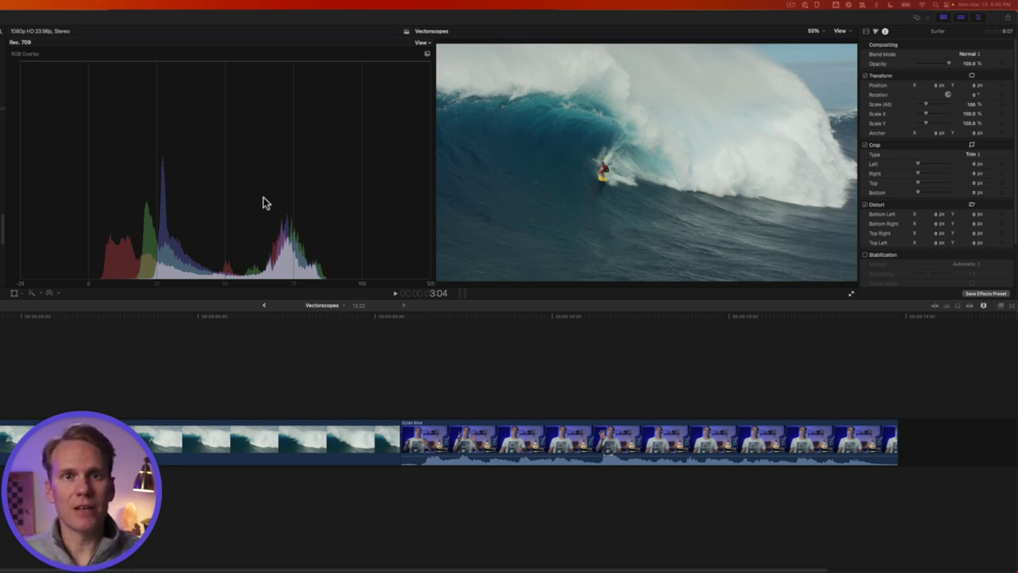
{"action": "left_click", "coordinate": [428, 53]}
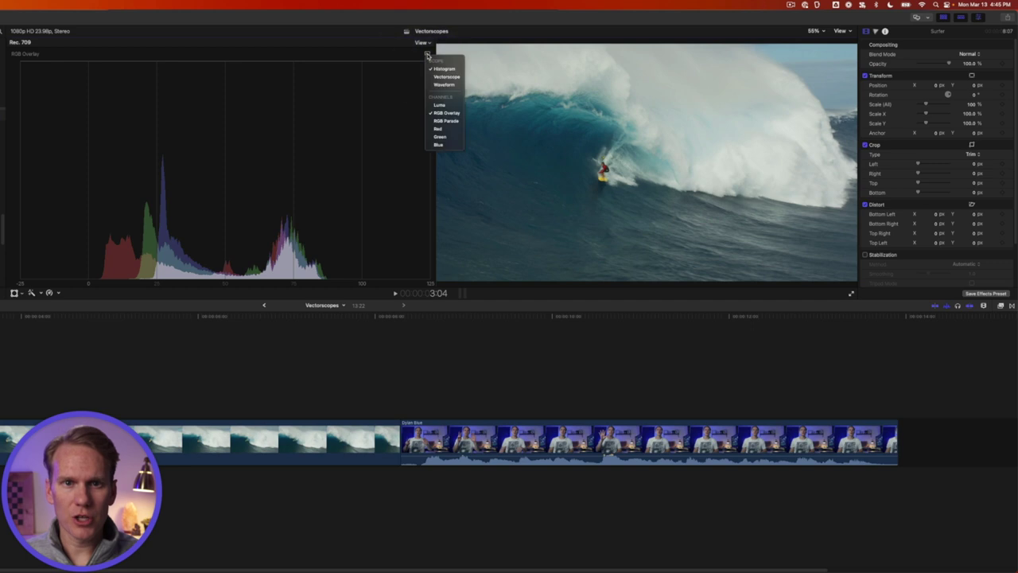
{"action": "left_click", "coordinate": [442, 104]}
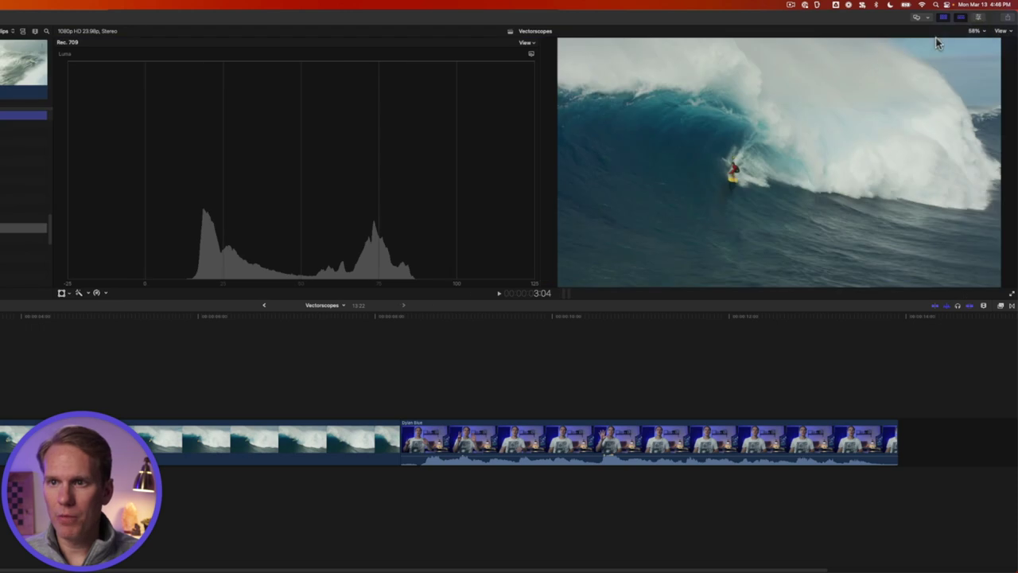
Show the Color Board's Exposure pane for the surfing clip, then undo a trial global exposure drag
{"action": "left_click", "coordinate": [977, 18]}
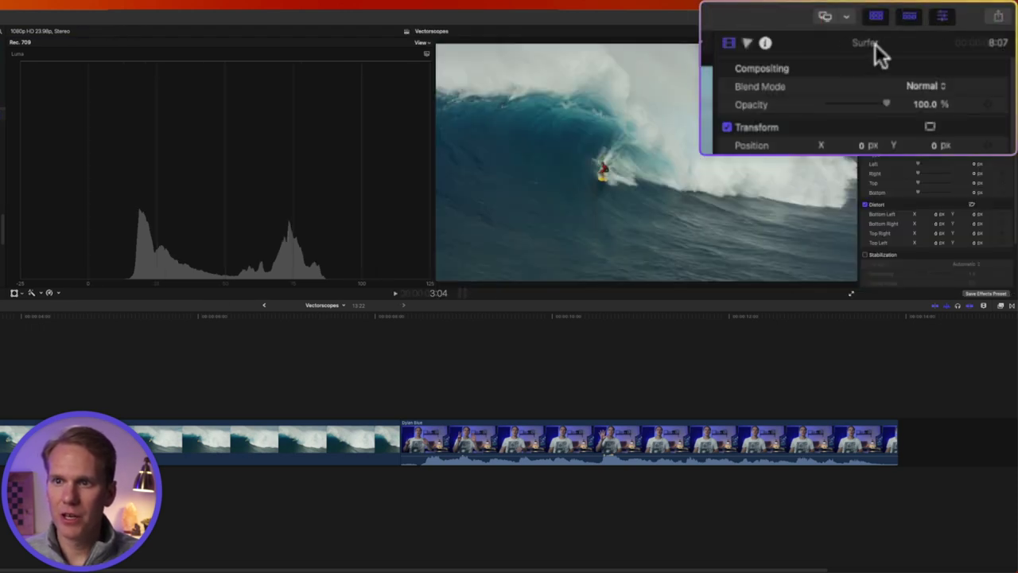
{"action": "left_click", "coordinate": [746, 43]}
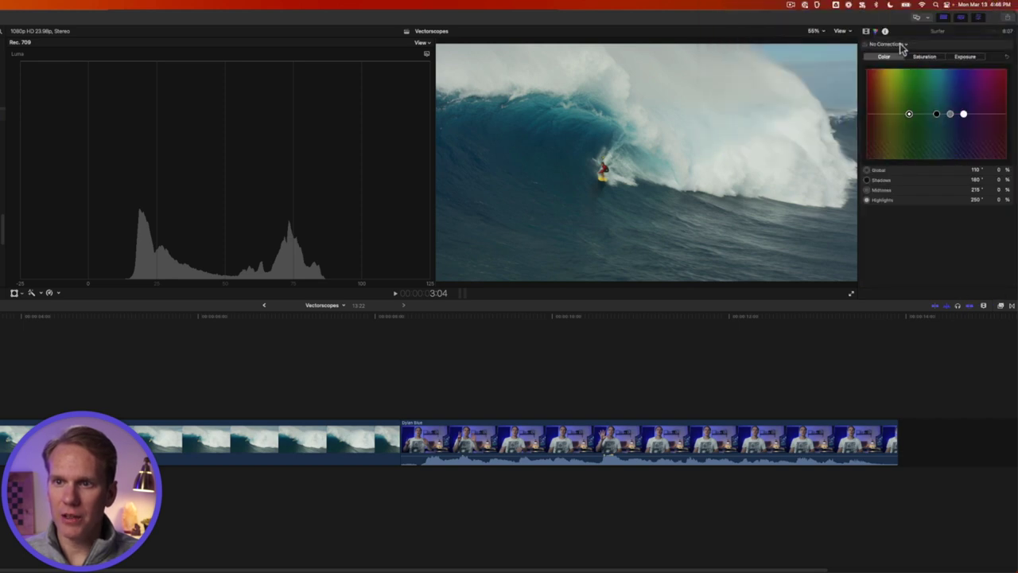
{"action": "left_click", "coordinate": [965, 56]}
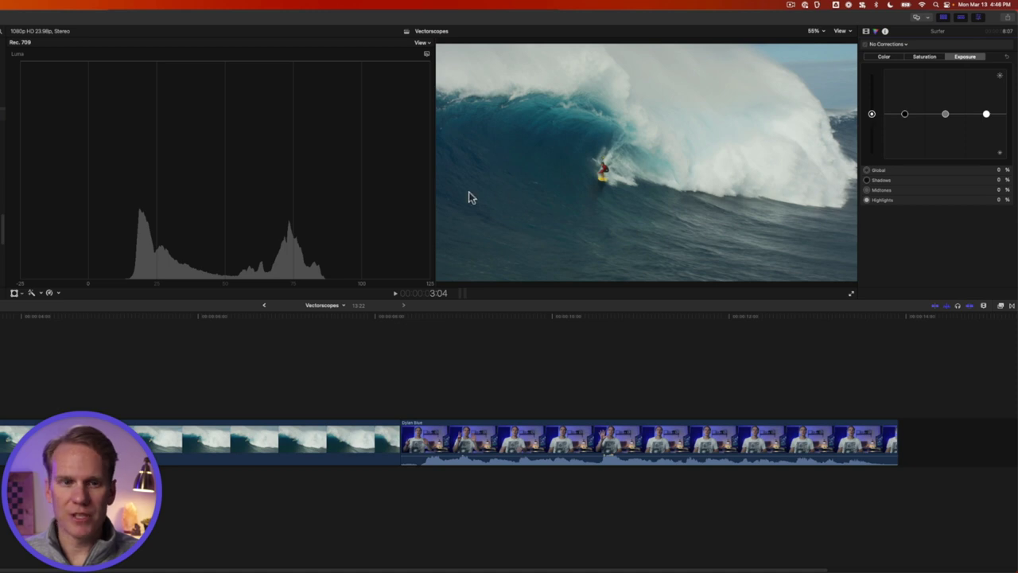
{"action": "mouse_move", "coordinate": [873, 115]}
{"action": "left_mouse_down"}
{"action": "mouse_move", "coordinate": [873, 95]}
{"action": "mouse_move", "coordinate": [874, 133]}
{"action": "left_mouse_up"}
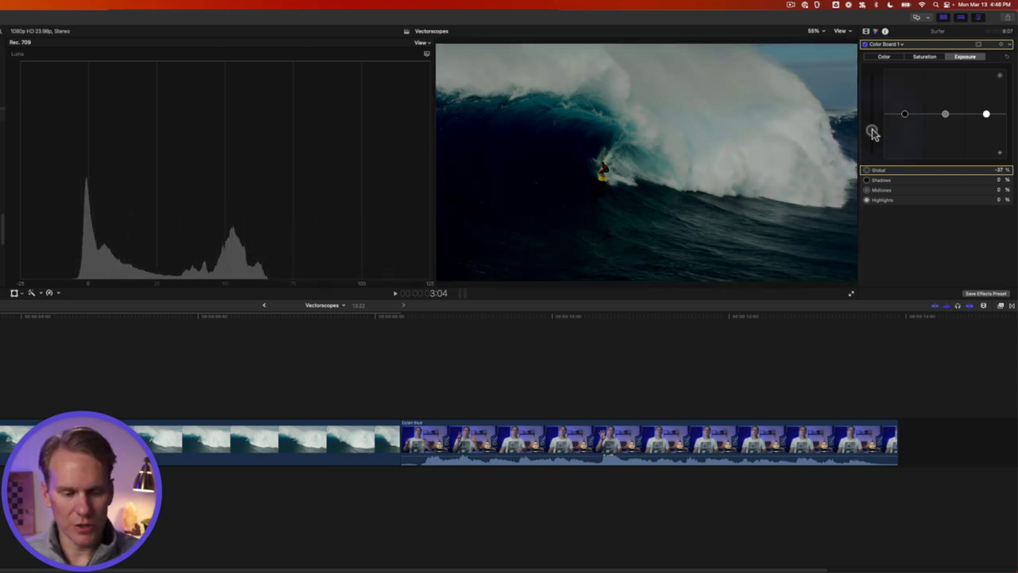
{"action": "key", "text": "super+z"}
{"action": "key", "text": "super+z"}
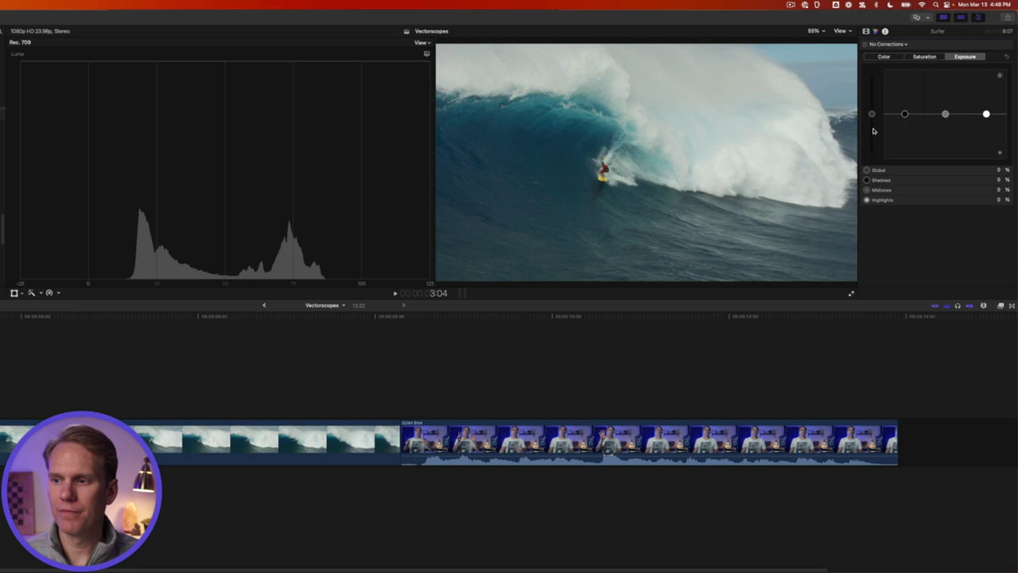
Set the histogram to RGB Overlay, then to RGB Parade with separate red, green and blue graphs
{"action": "left_click", "coordinate": [427, 53]}
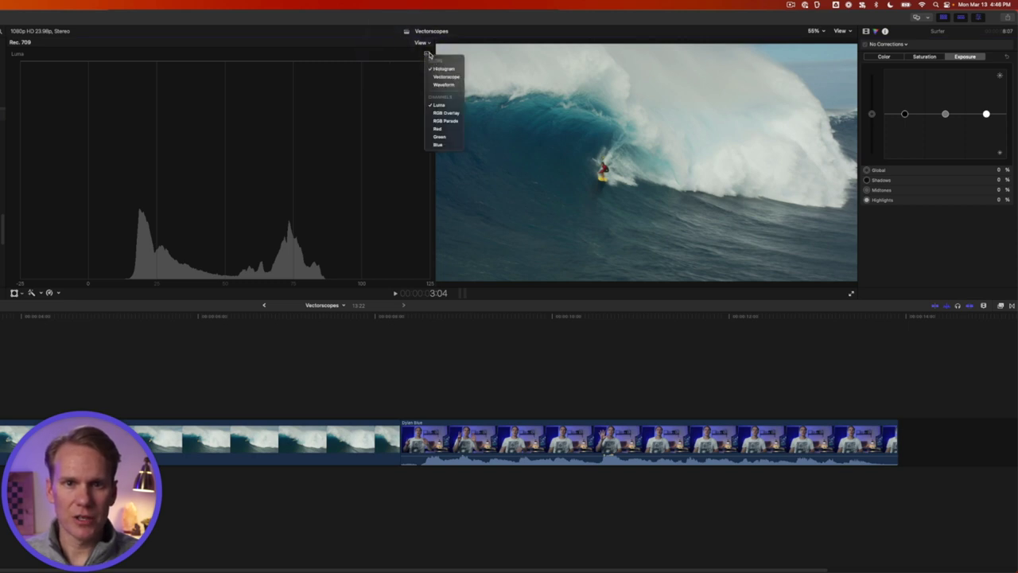
{"action": "left_click", "coordinate": [445, 113]}
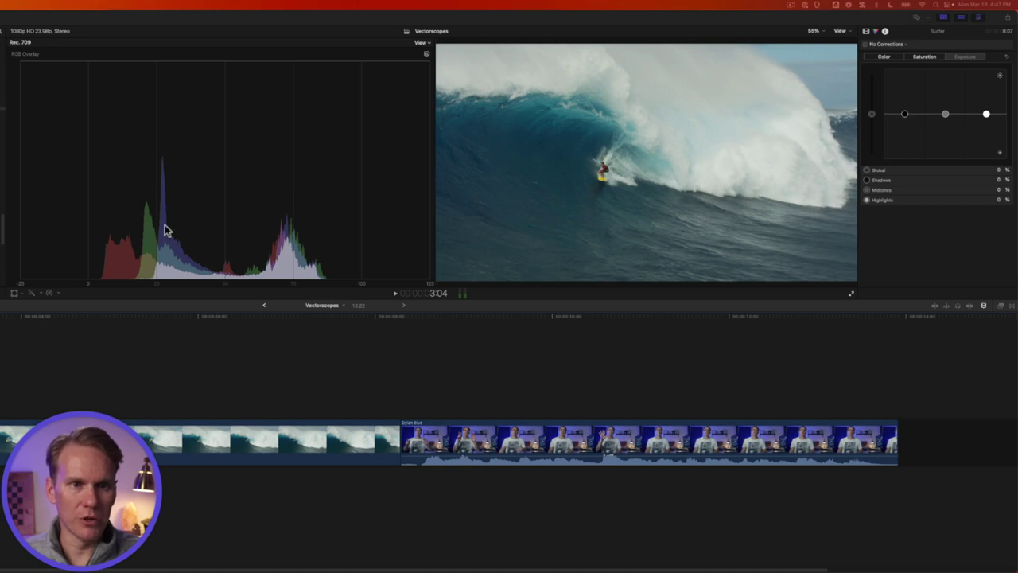
{"action": "left_click", "coordinate": [426, 53]}
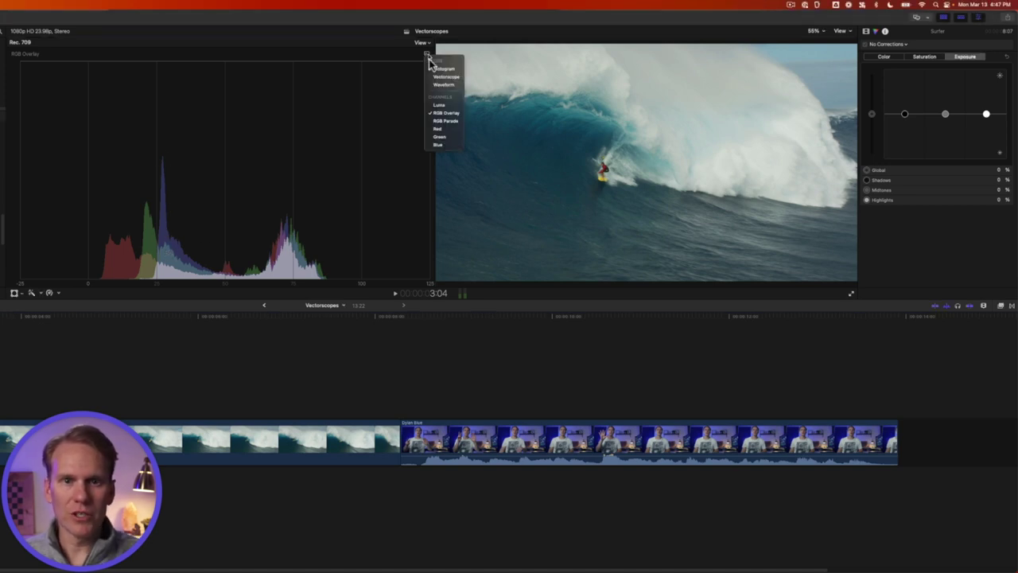
{"action": "left_click", "coordinate": [442, 121]}
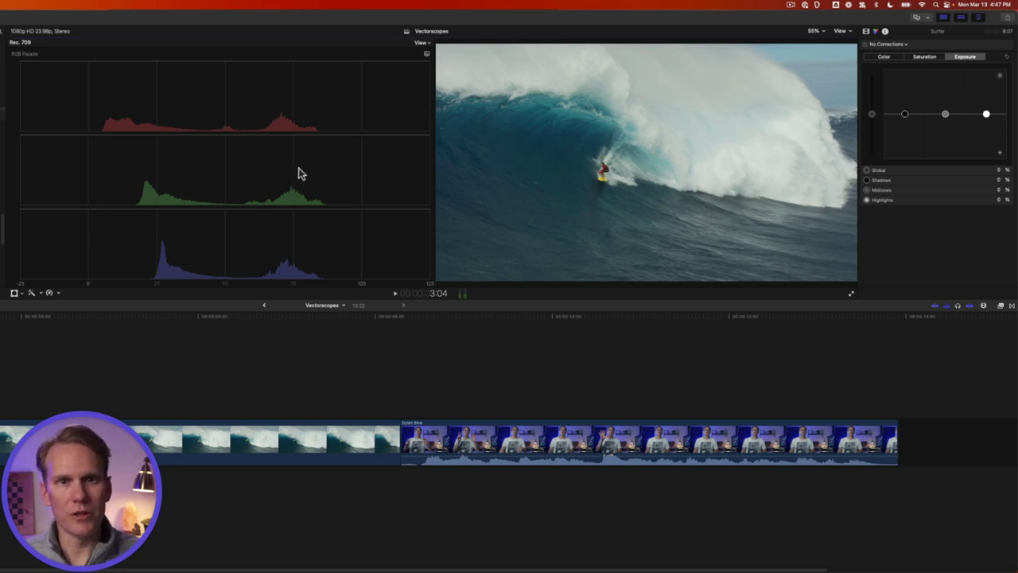
Show the Color Board's Color pane and try a pink global tint on the clip
{"action": "key", "text": "ctrl+super+c"}
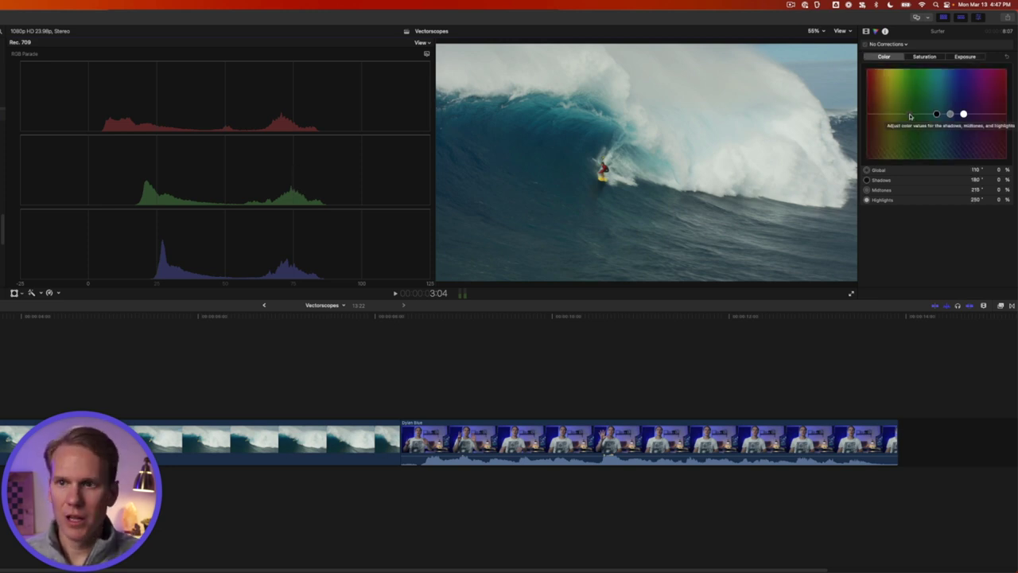
{"action": "left_click_drag", "start_coordinate": [911, 117], "coordinate": [1004, 92]}
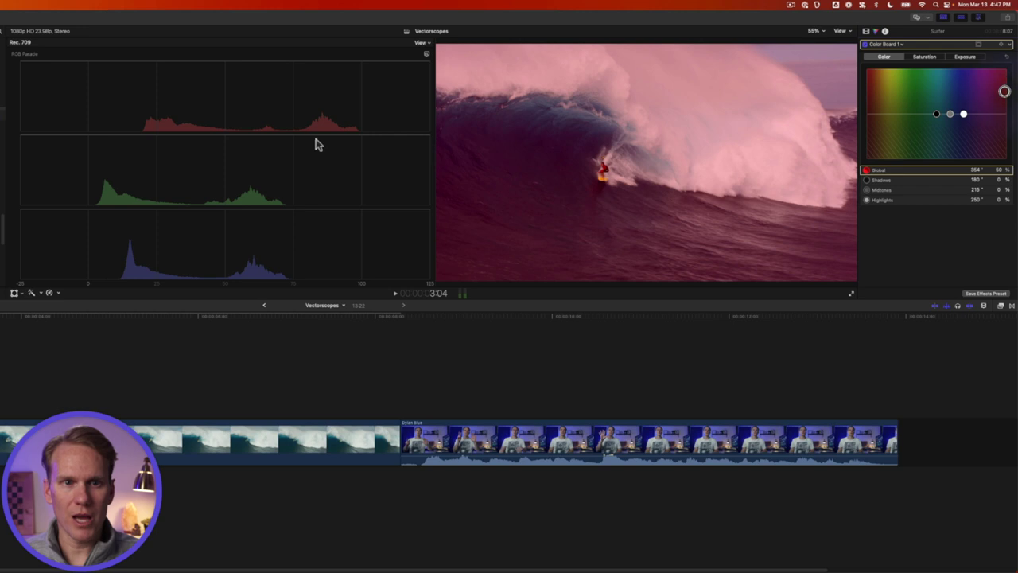
{"action": "left_click_drag", "start_coordinate": [1005, 93], "coordinate": [1004, 92]}
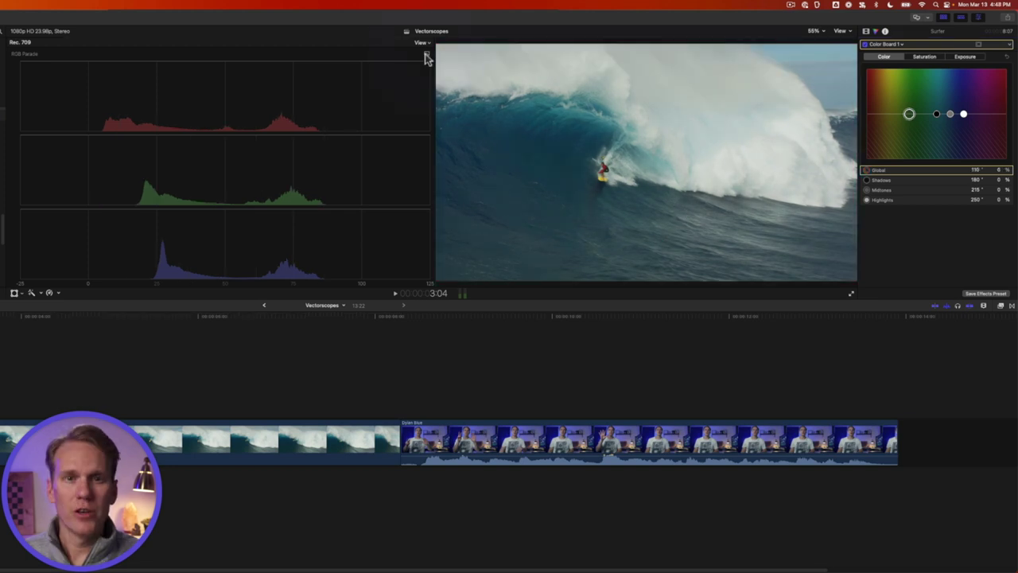
{"action": "left_click", "coordinate": [426, 54]}
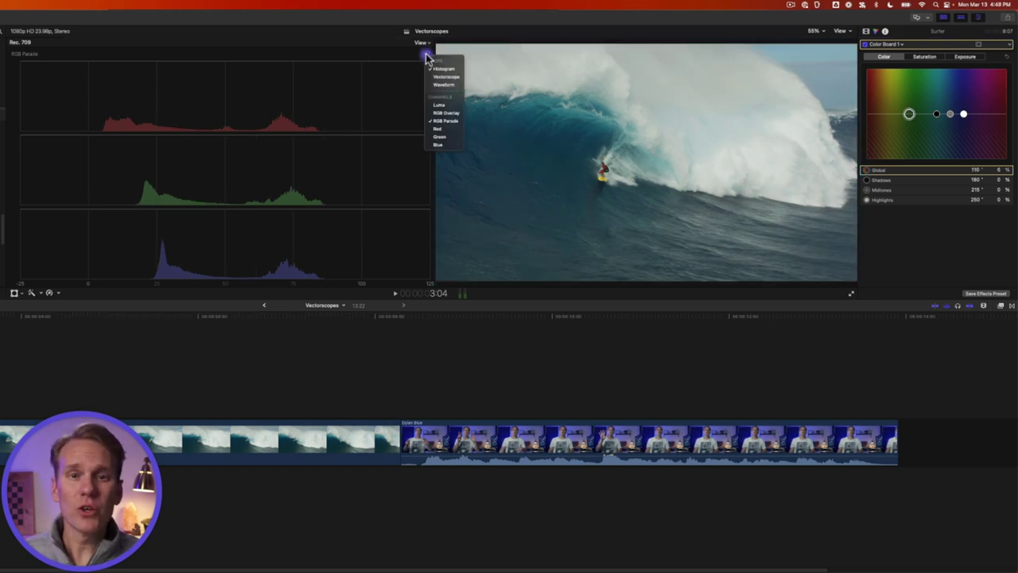
{"action": "left_click", "coordinate": [445, 129]}
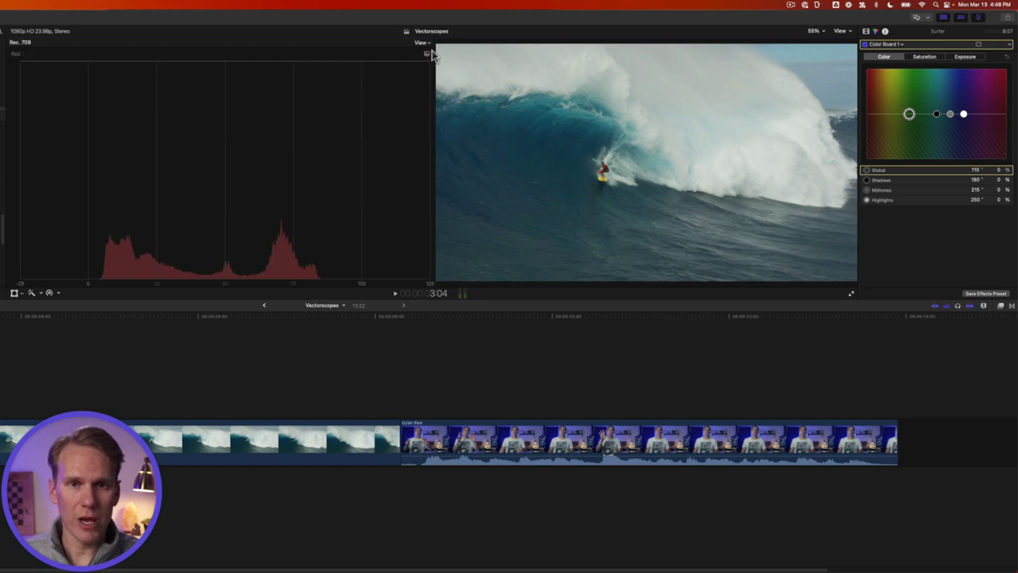
{"action": "left_click", "coordinate": [427, 53]}
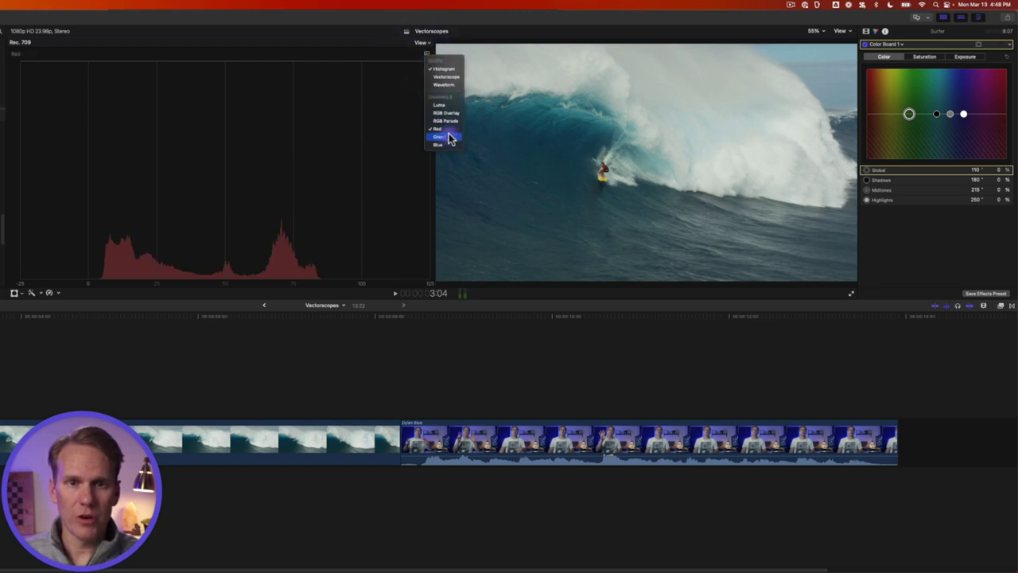
{"action": "left_click", "coordinate": [445, 137]}
{"action": "left_click", "coordinate": [426, 53]}
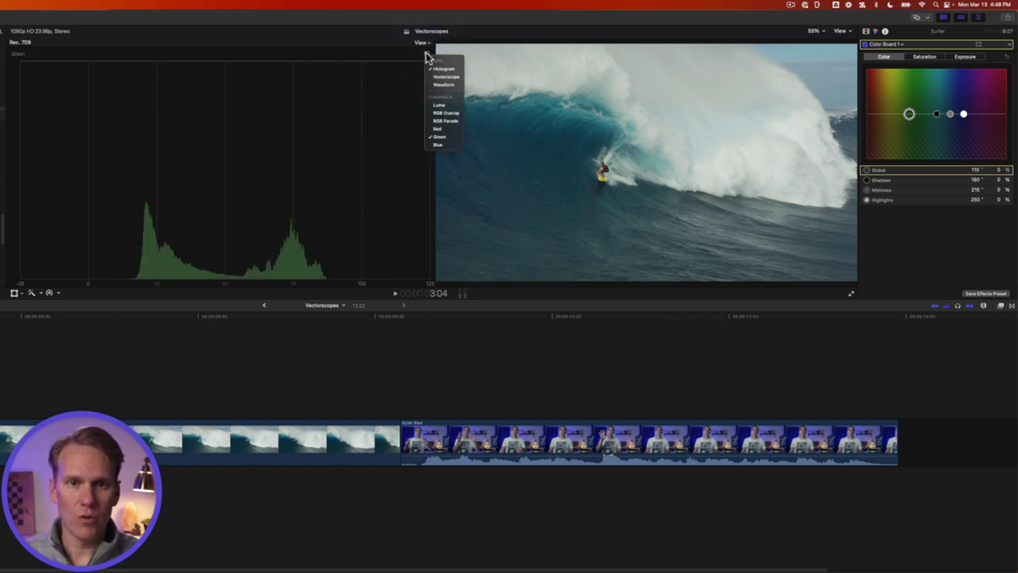
{"action": "left_click", "coordinate": [441, 144]}
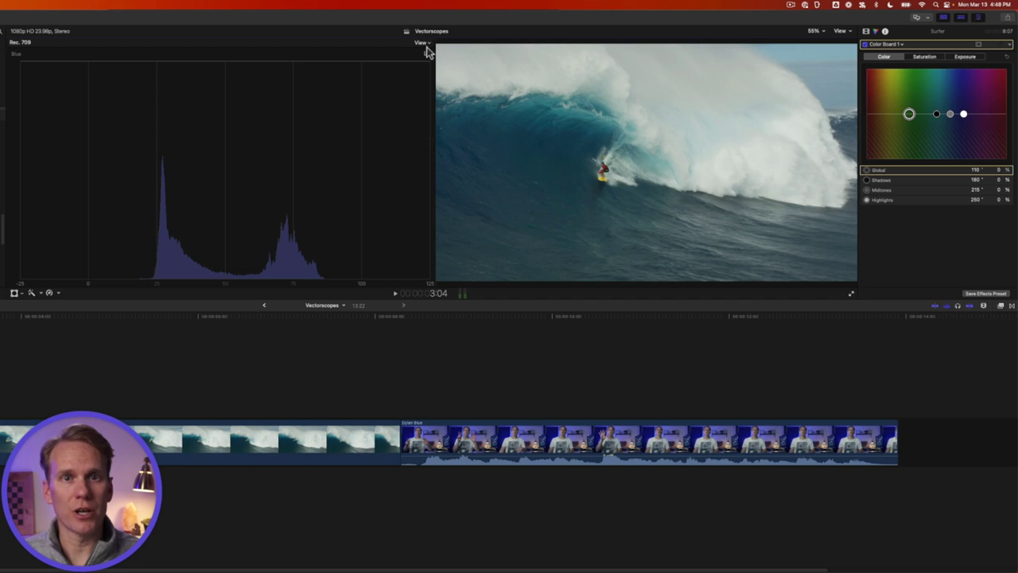
{"action": "left_click", "coordinate": [422, 43]}
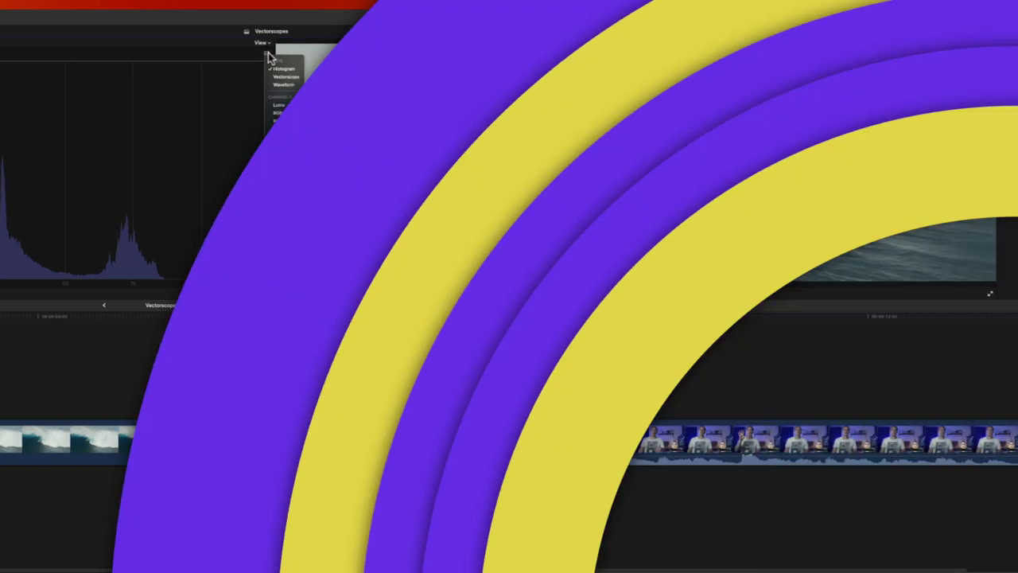
{"action": "left_click", "coordinate": [441, 106]}
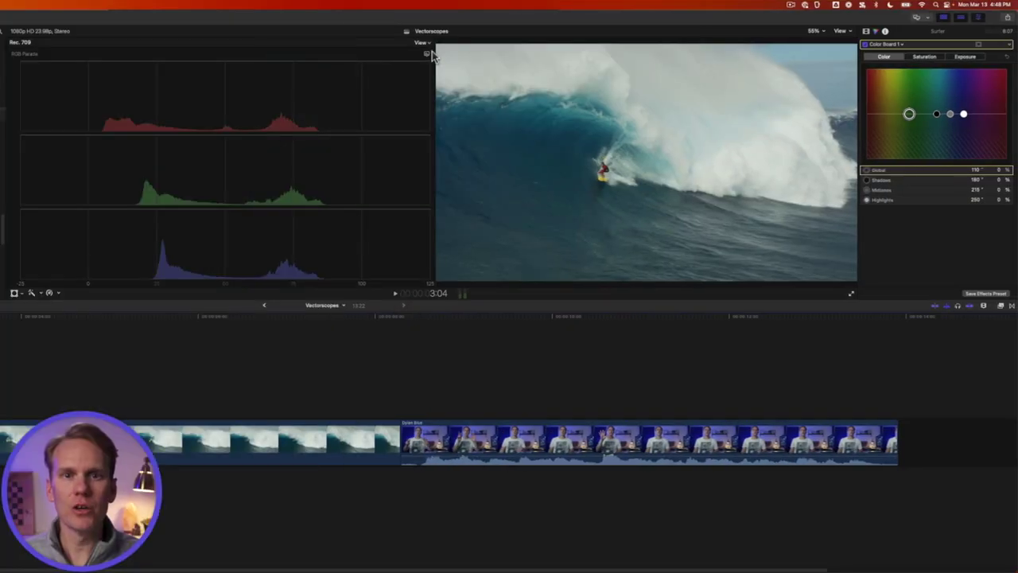
Change the single scope from the histogram to a Waveform in RGB Parade
{"action": "left_click", "coordinate": [427, 54]}
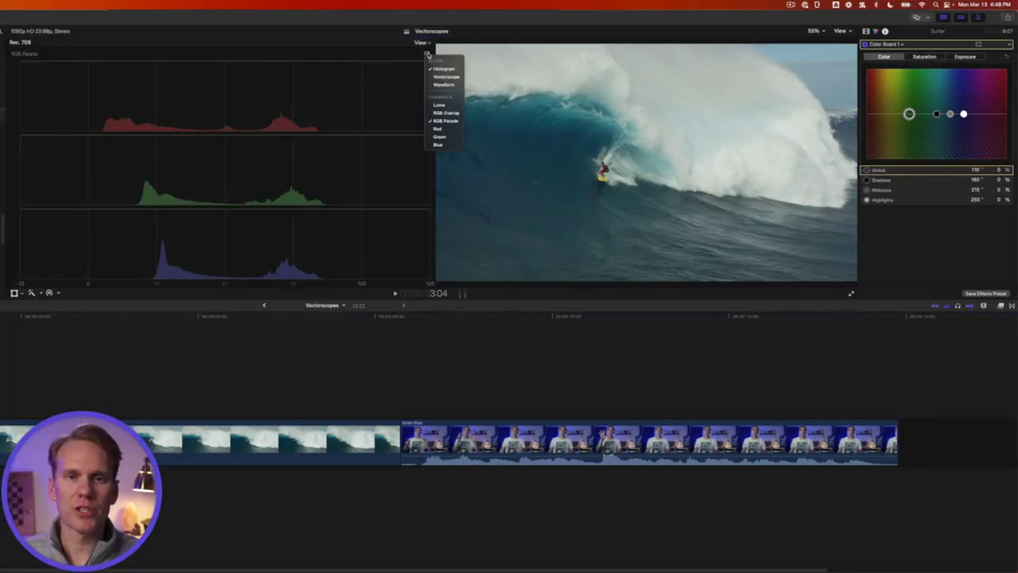
{"action": "left_click", "coordinate": [440, 84]}
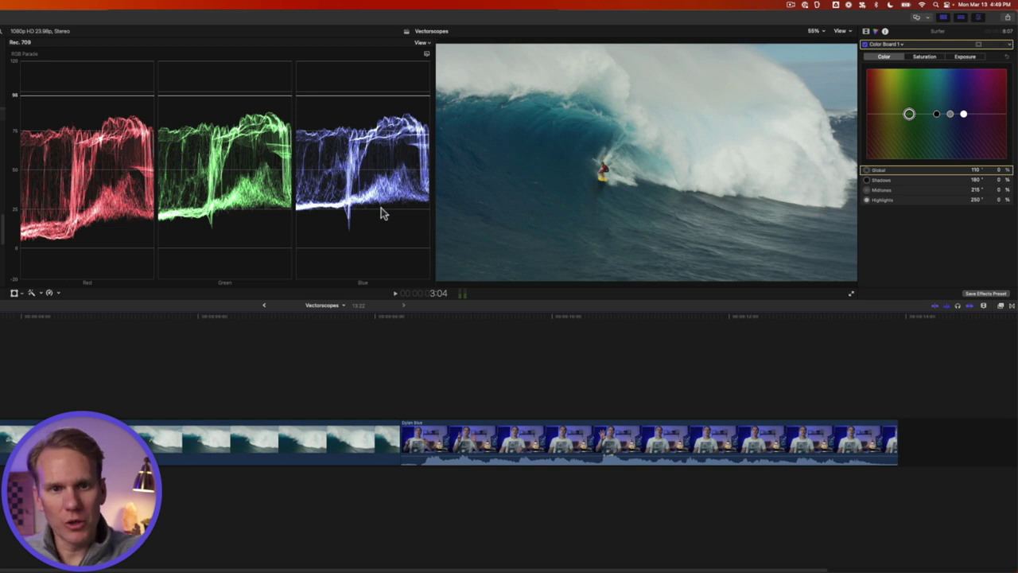
{"action": "left_click", "coordinate": [426, 55]}
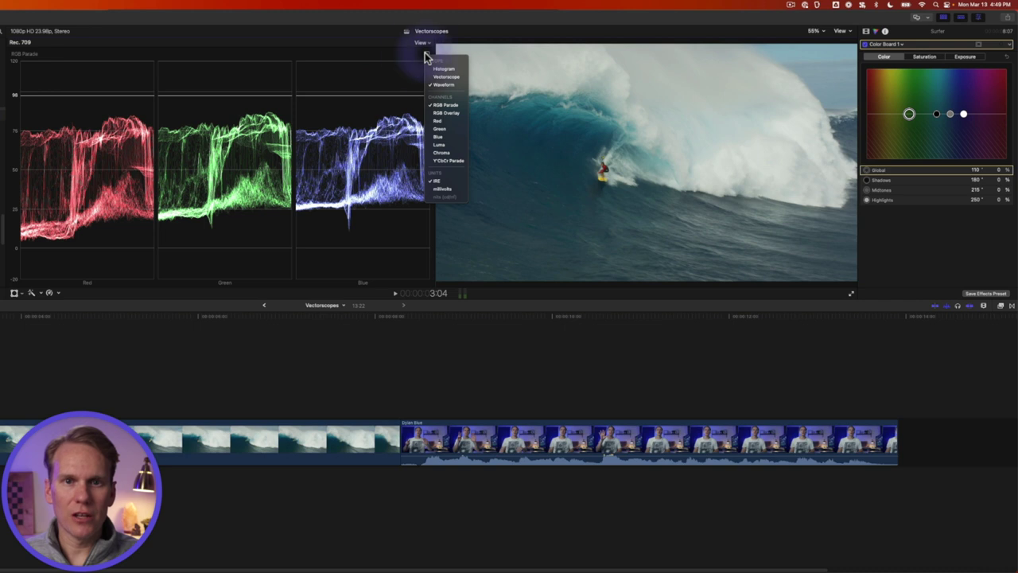
Cycle the waveform through RGB Overlay, Red and Green, ending on Luma
{"action": "left_click", "coordinate": [448, 115]}
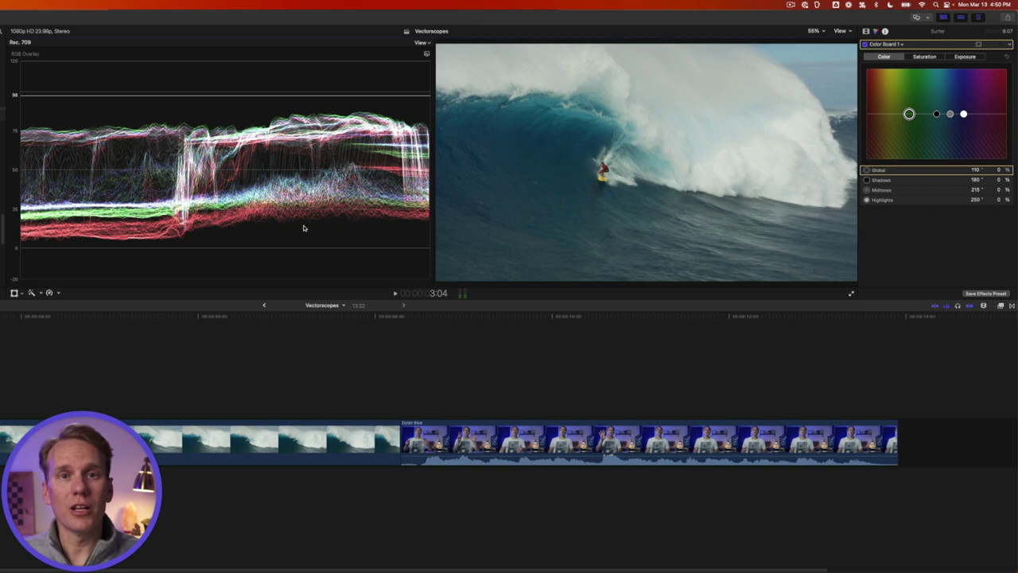
{"action": "left_click", "coordinate": [426, 53]}
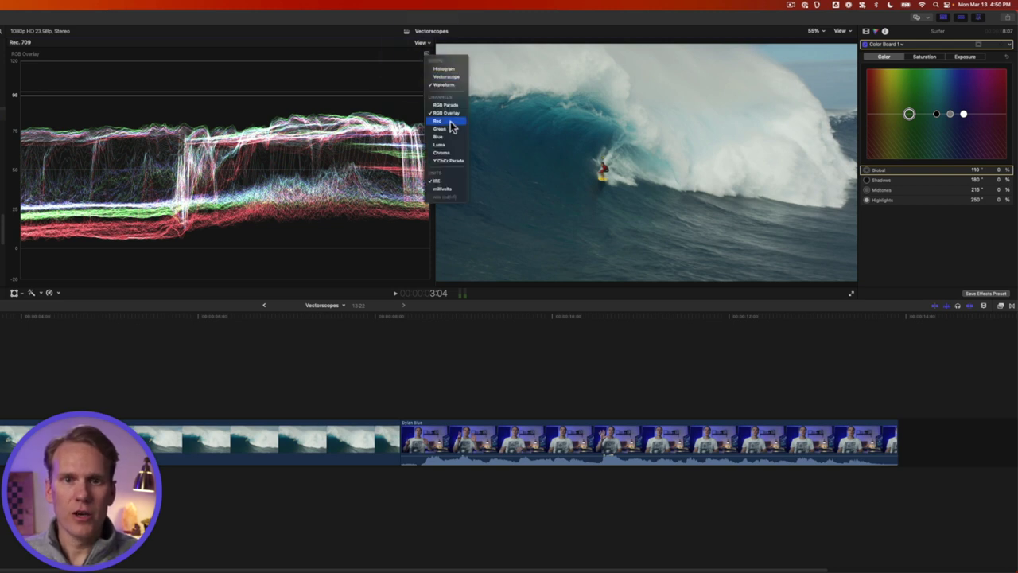
{"action": "left_click", "coordinate": [451, 123]}
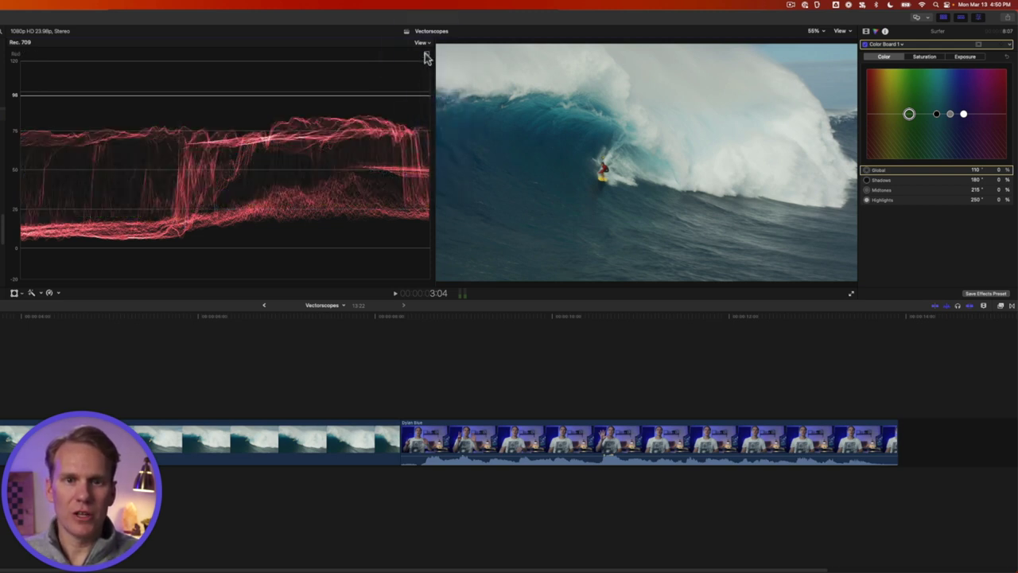
{"action": "left_click", "coordinate": [427, 54]}
{"action": "left_click", "coordinate": [452, 131]}
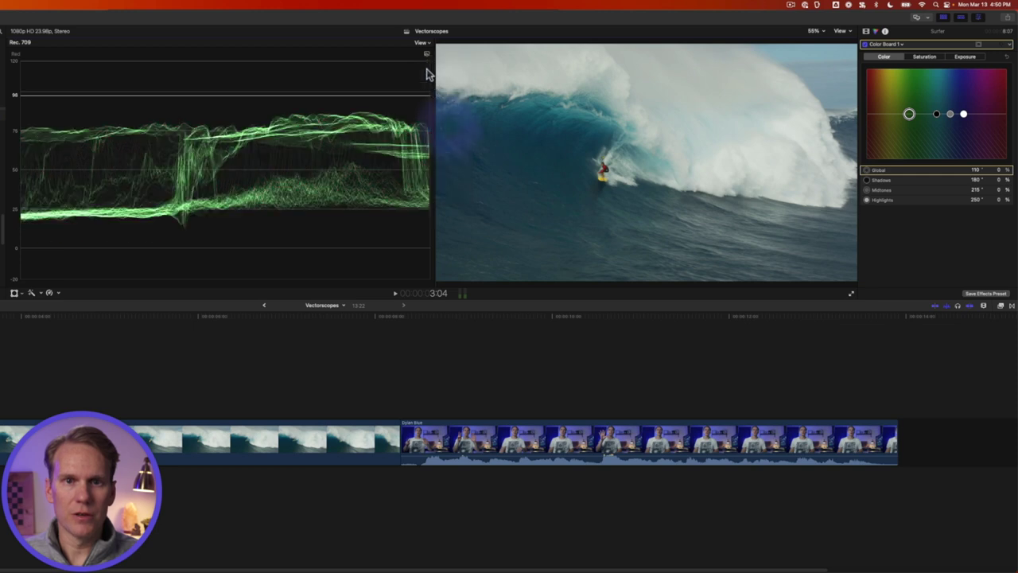
{"action": "left_click", "coordinate": [427, 54]}
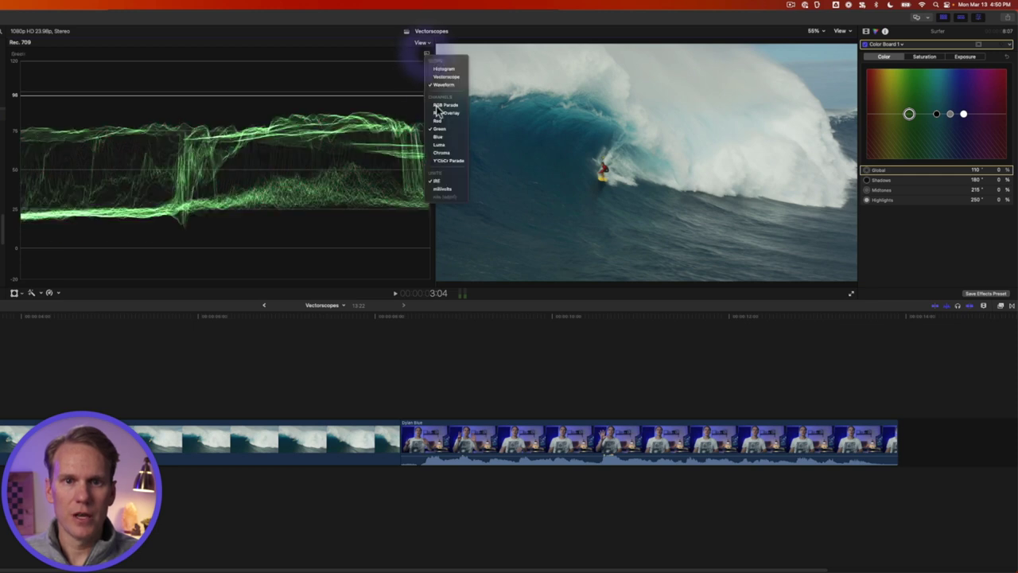
{"action": "left_click", "coordinate": [445, 148]}
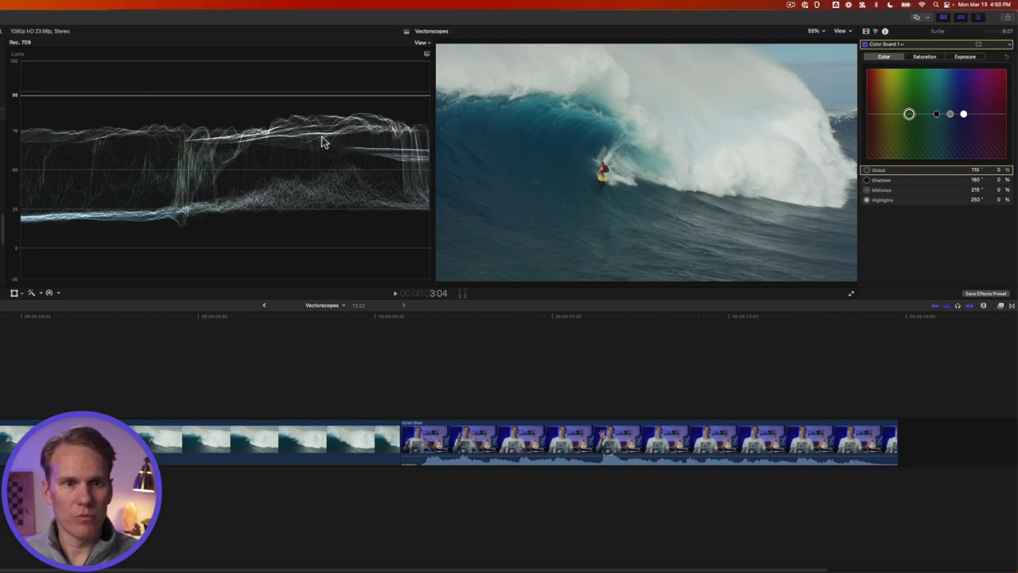
Set the waveform to RGB Parade and move the playhead onto the talking-head clip
{"action": "left_click", "coordinate": [421, 88]}
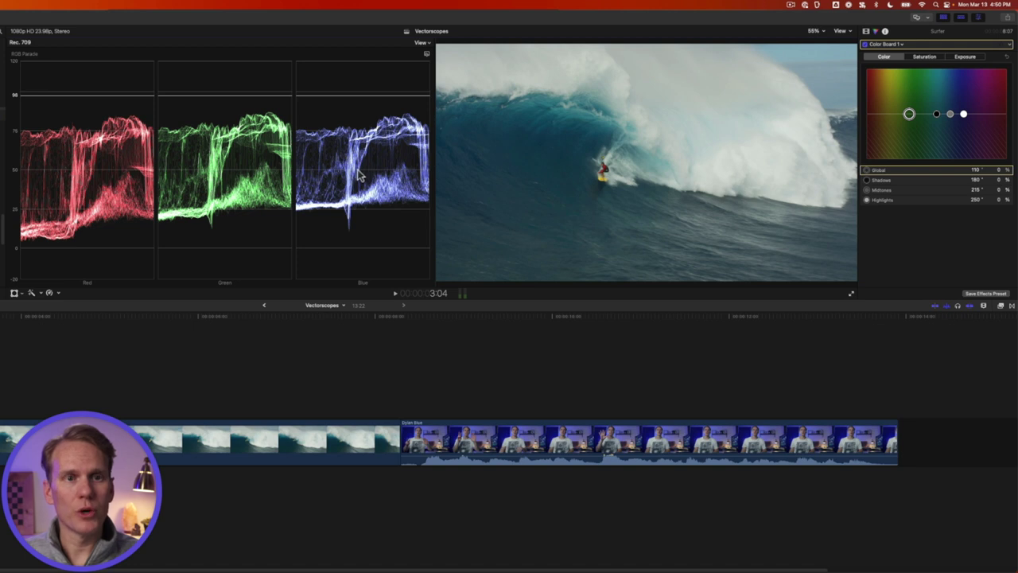
{"action": "left_click", "coordinate": [554, 334]}
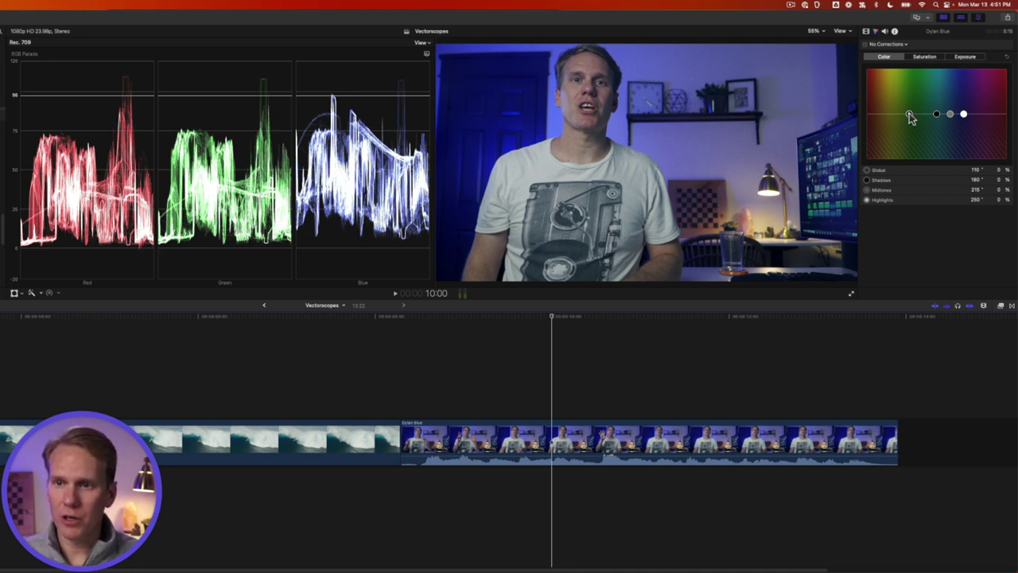
Shift the Global colour puck to 237°, -11%, then toggle the correction off and on to compare
{"action": "left_click_drag", "start_coordinate": [909, 114], "coordinate": [960, 118]}
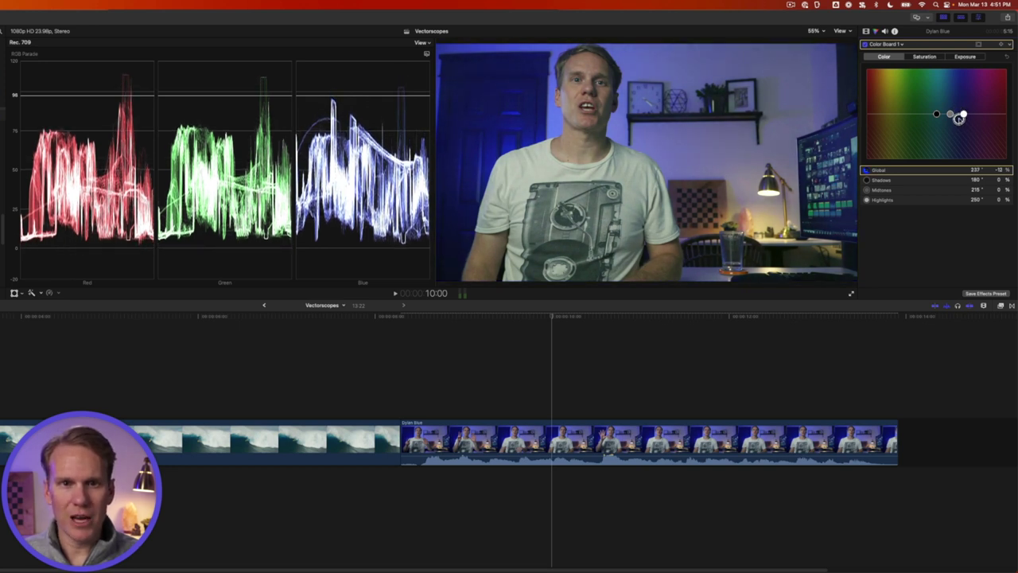
{"action": "left_click_drag", "start_coordinate": [960, 118], "coordinate": [960, 117]}
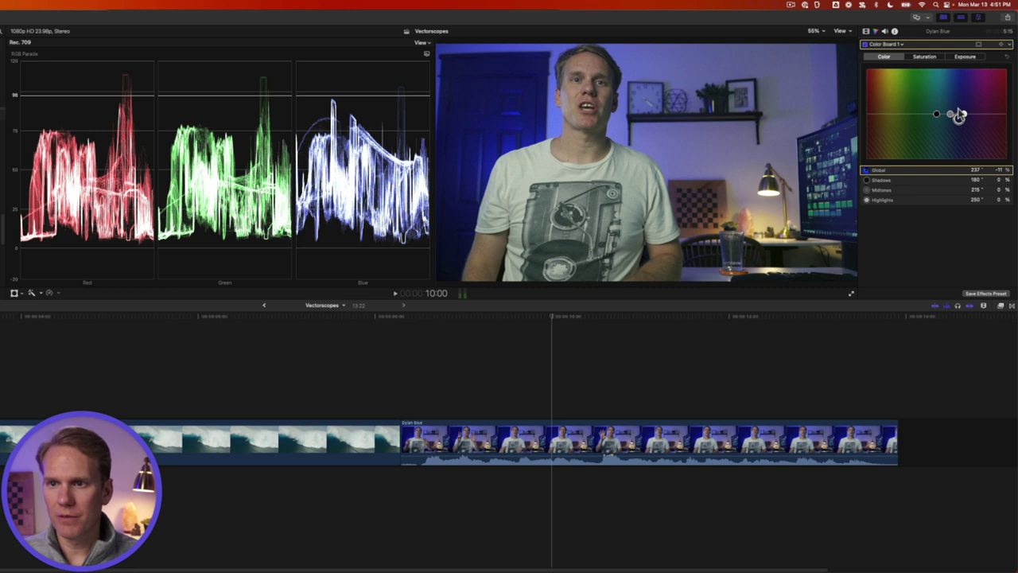
{"action": "left_click", "coordinate": [865, 45]}
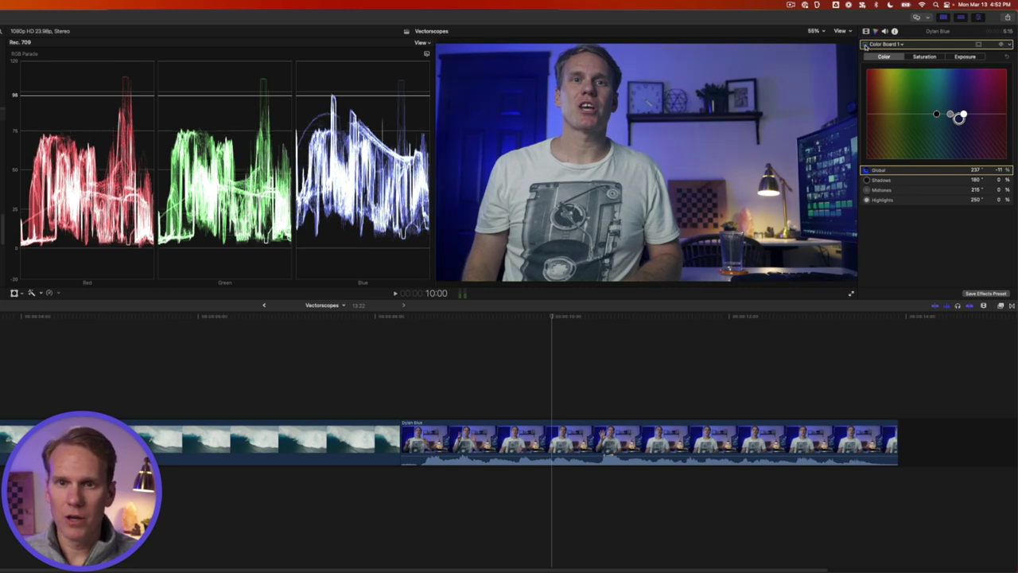
{"action": "left_click", "coordinate": [865, 45]}
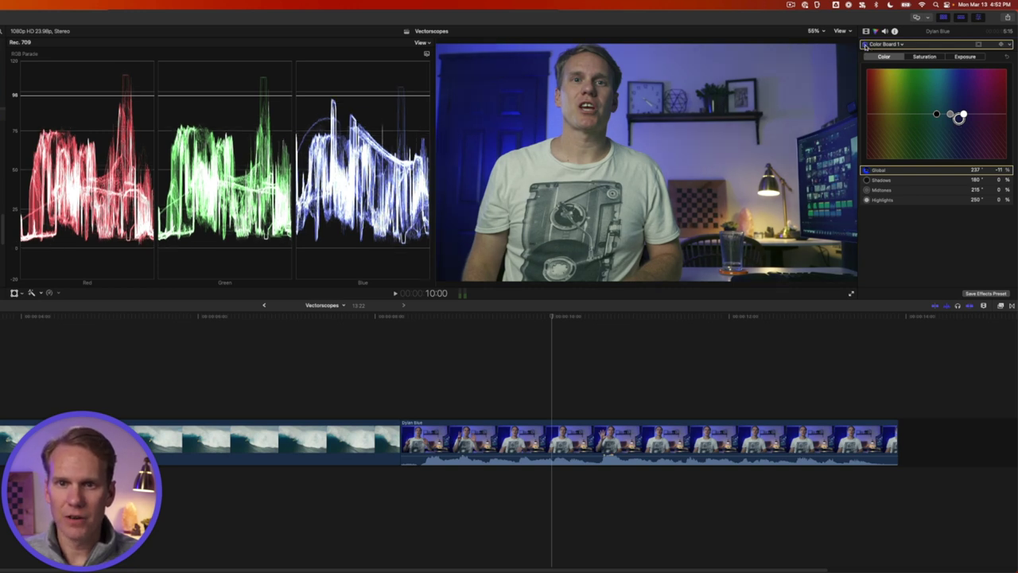